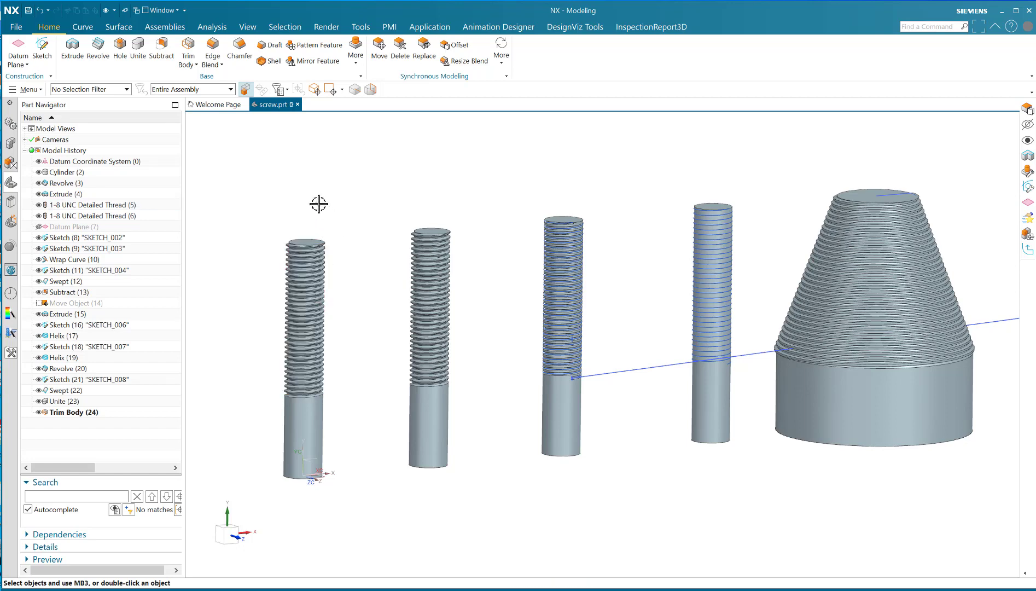
- Make Cylinder (2) the current feature so only one plain unthreaded cylinder remains
click(71, 195)
right_click(67, 173)
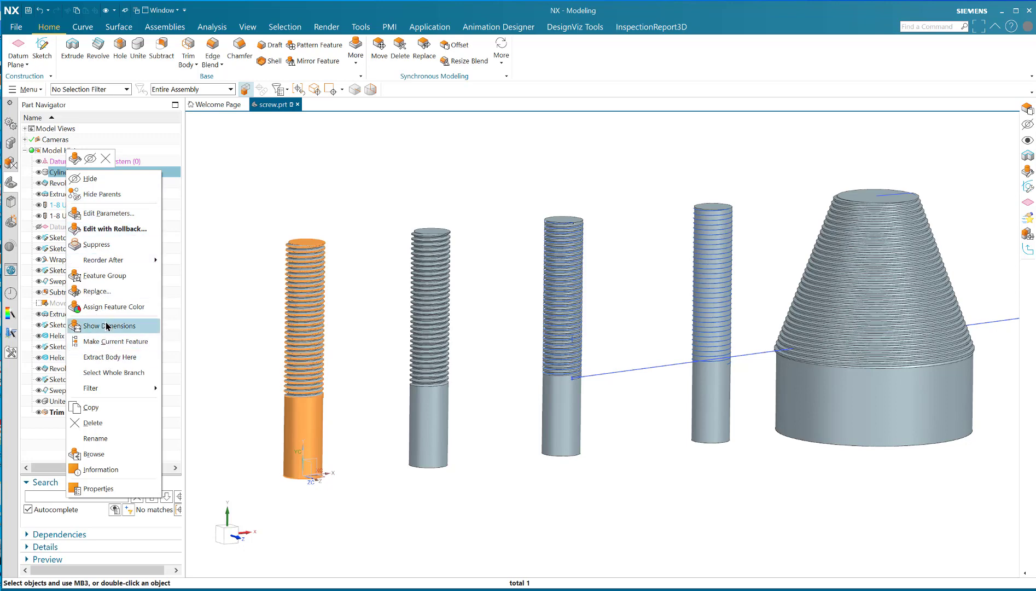
click(110, 341)
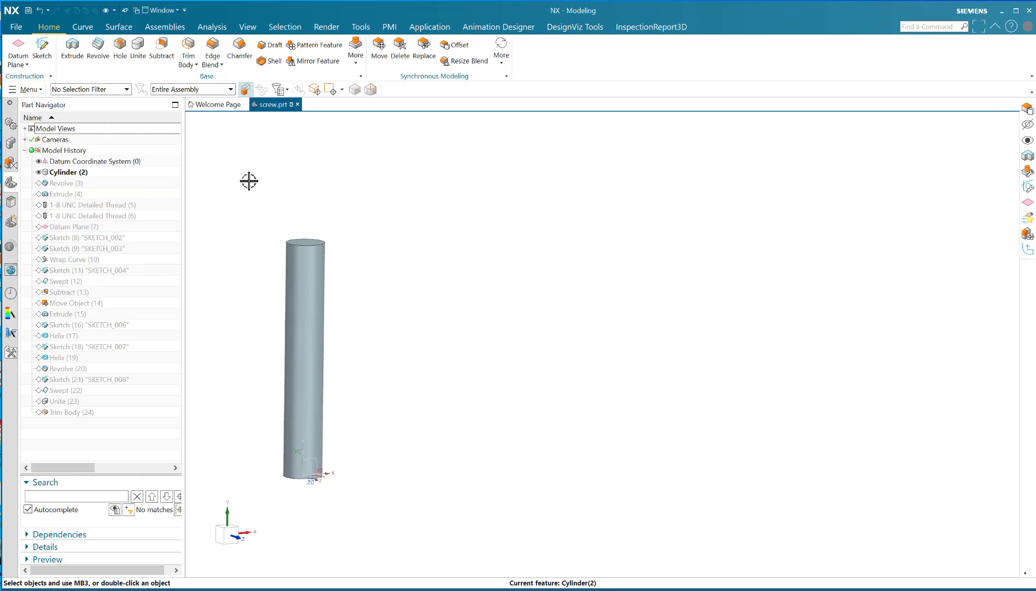
click(356, 52)
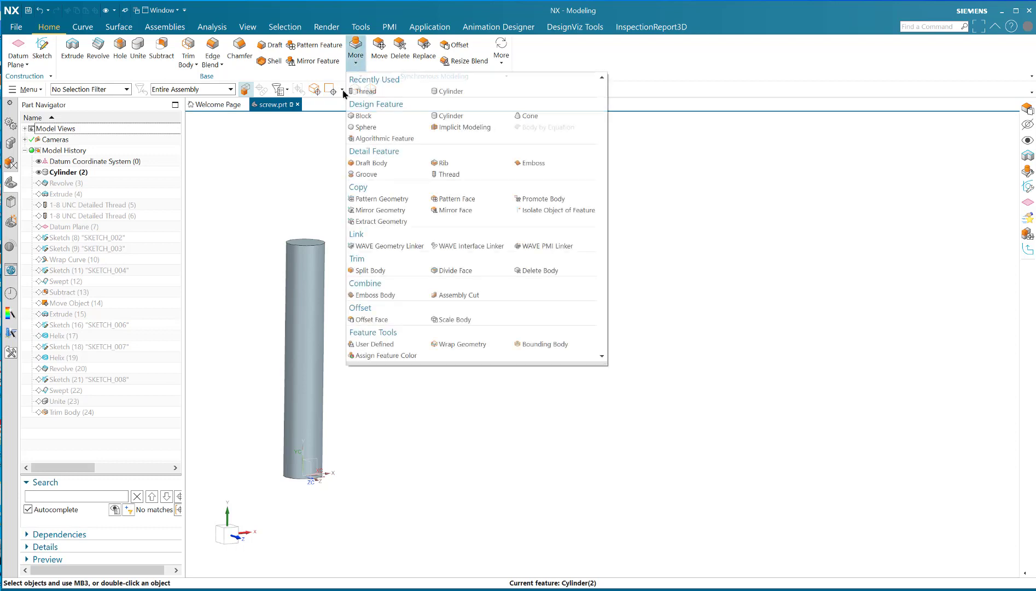
- Start a Detailed thread and pick the cylinder face to thread
click(447, 180)
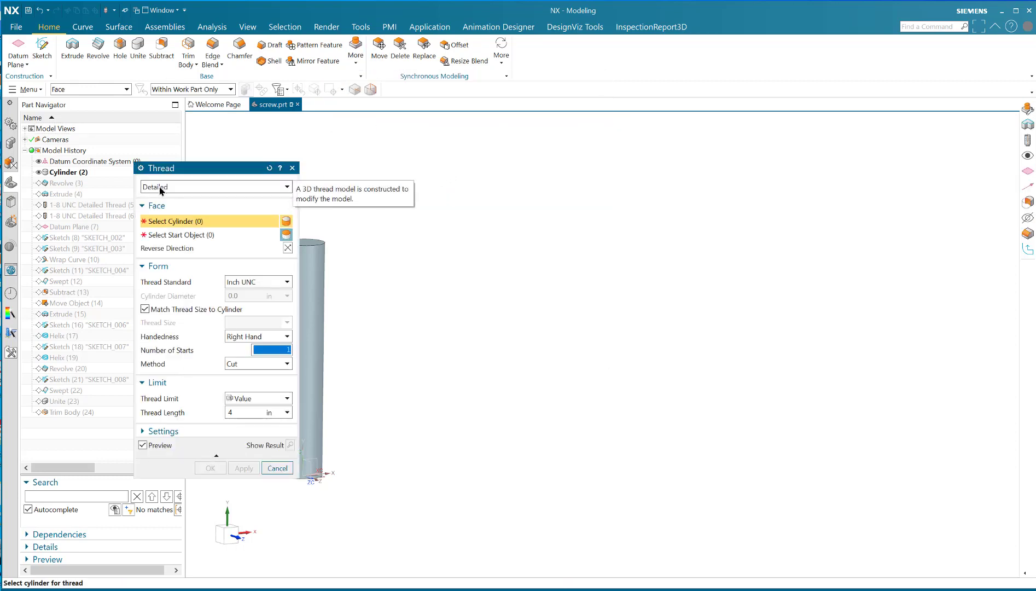
click(157, 188)
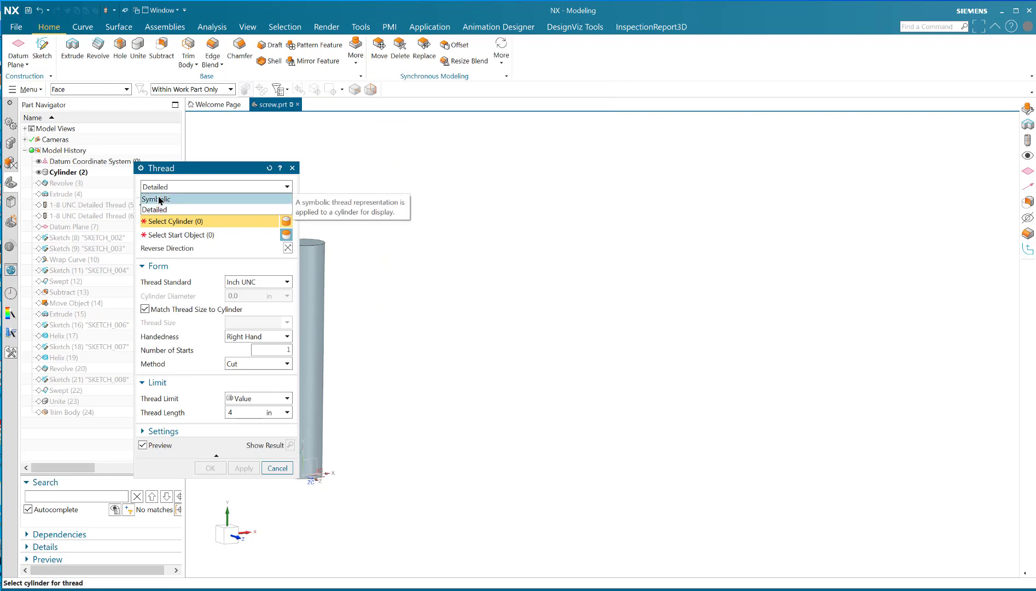
click(164, 210)
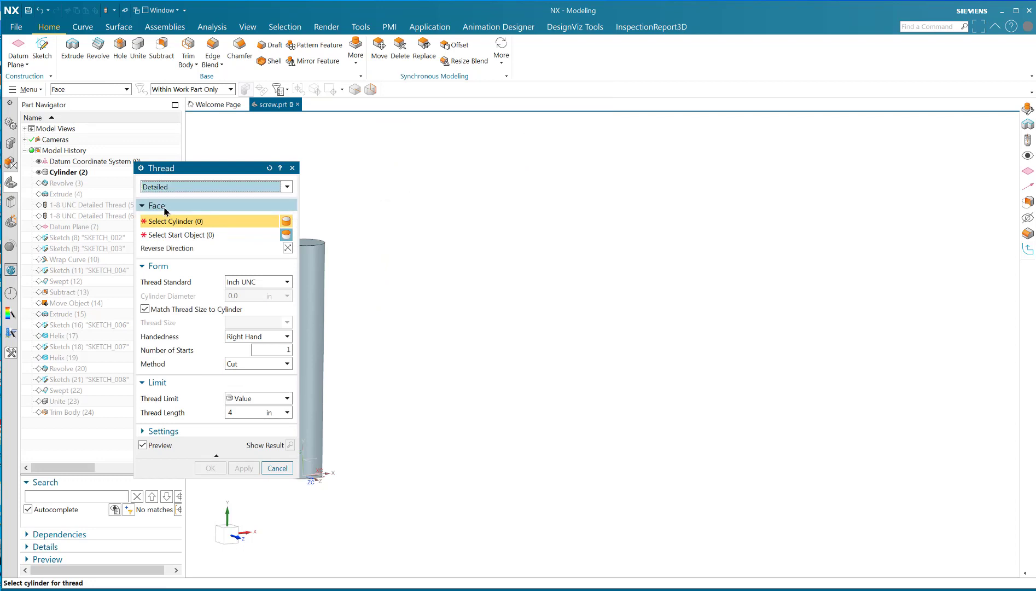
drag(241, 171, 544, 170)
middle_drag(377, 201, 371, 203)
click(323, 254)
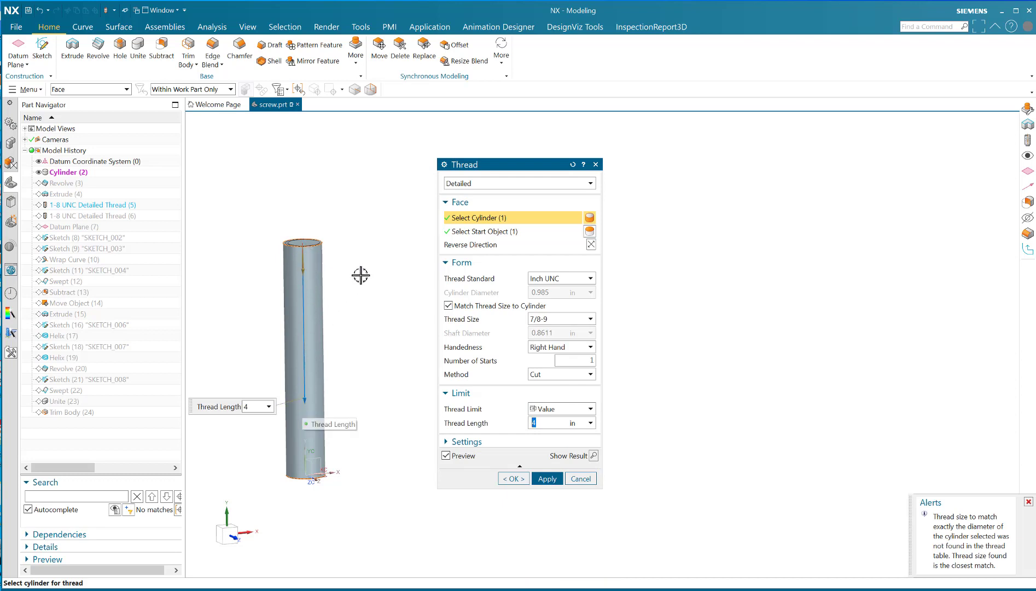
middle_drag(365, 268, 366, 257)
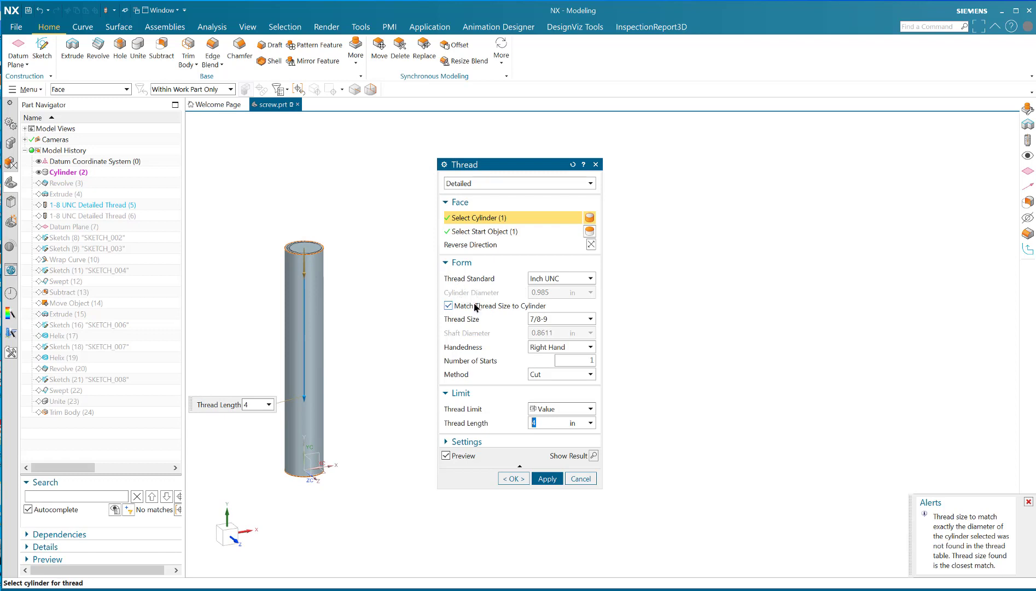
- Keep the Inch UNC standard, set thread size 1-8, and create the thread
click(588, 279)
scroll(594, 349, up, 1)
click(642, 337)
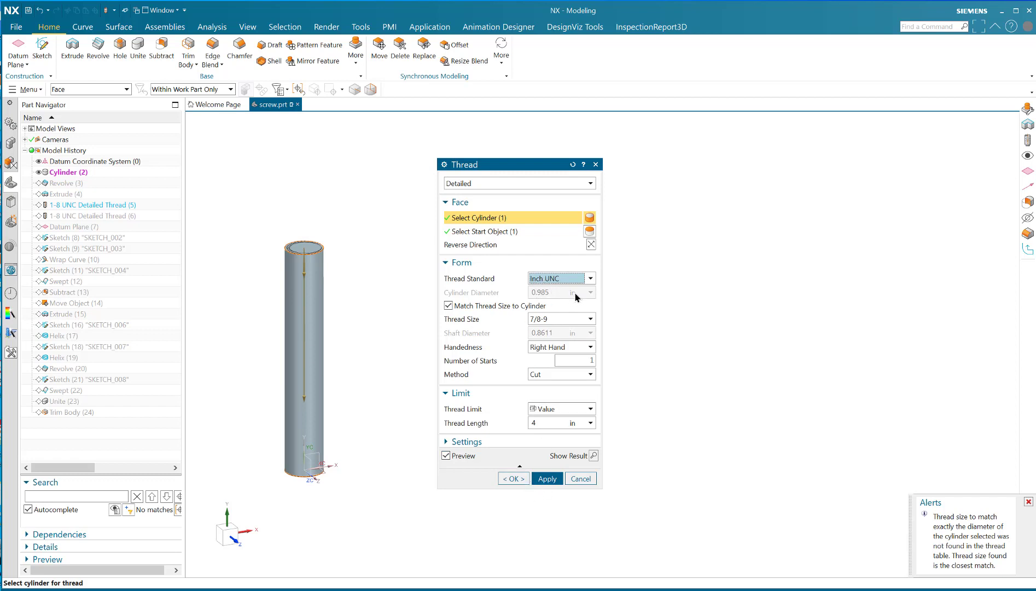
click(591, 319)
click(547, 342)
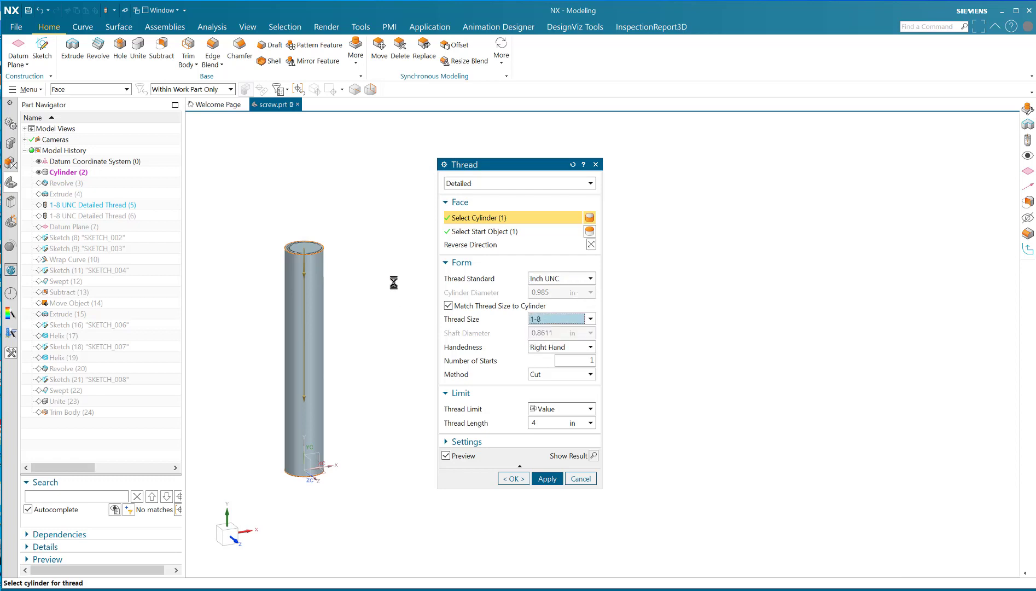
click(513, 479)
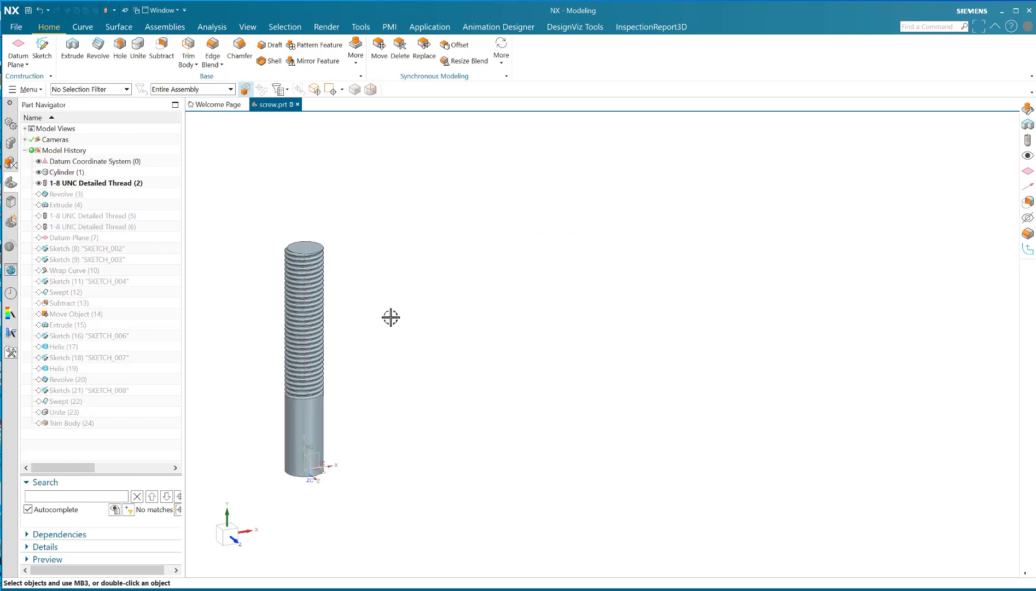
- Roll the model forward to Revolve (3), adding a second unthreaded cylinder
mouse_move(393, 319)
middle_down()
mouse_move(384, 287)
mouse_move(389, 319)
middle_up()
click(71, 195)
right_click(71, 195)
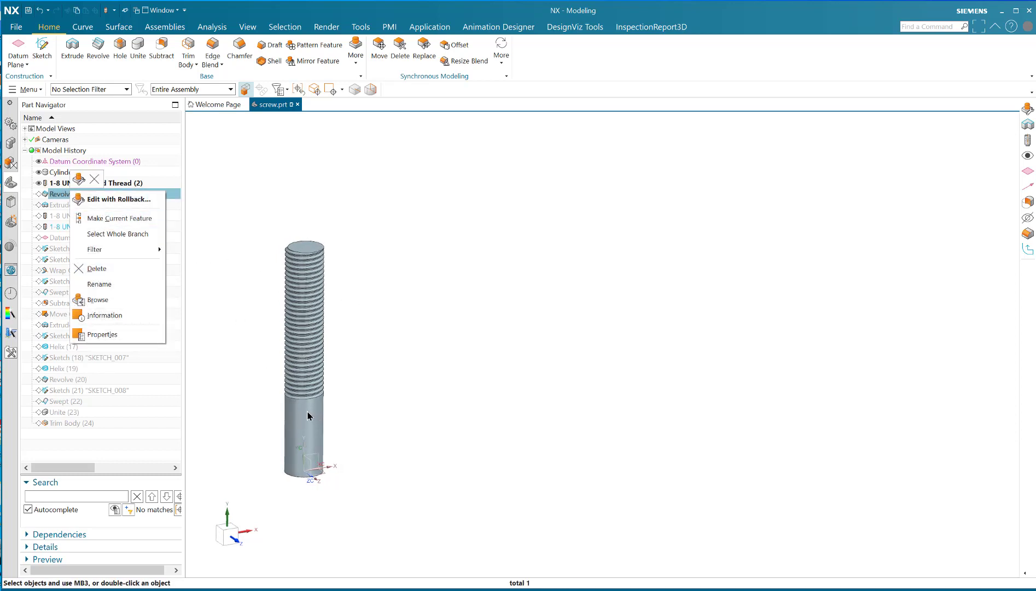
click(108, 219)
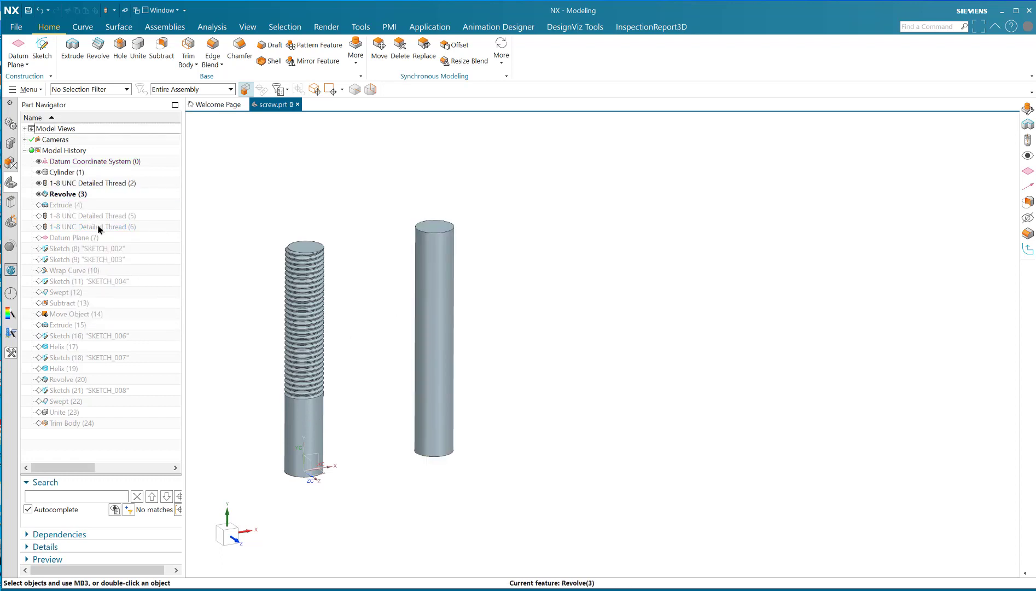
- Make Thread (5) current, dismiss its failure report, and delete the thread feature
click(98, 216)
right_click(98, 217)
click(130, 263)
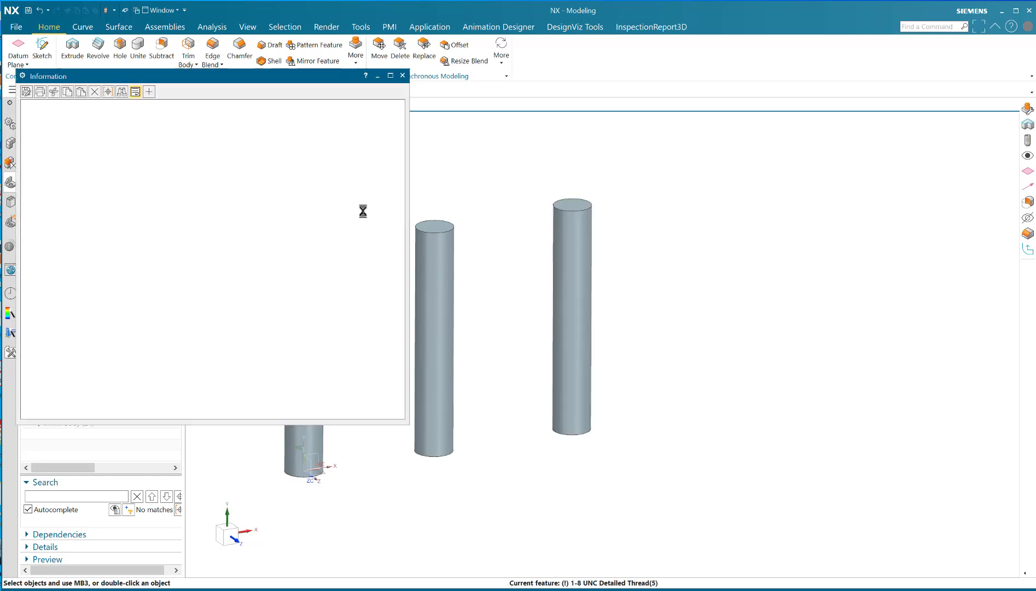
click(403, 77)
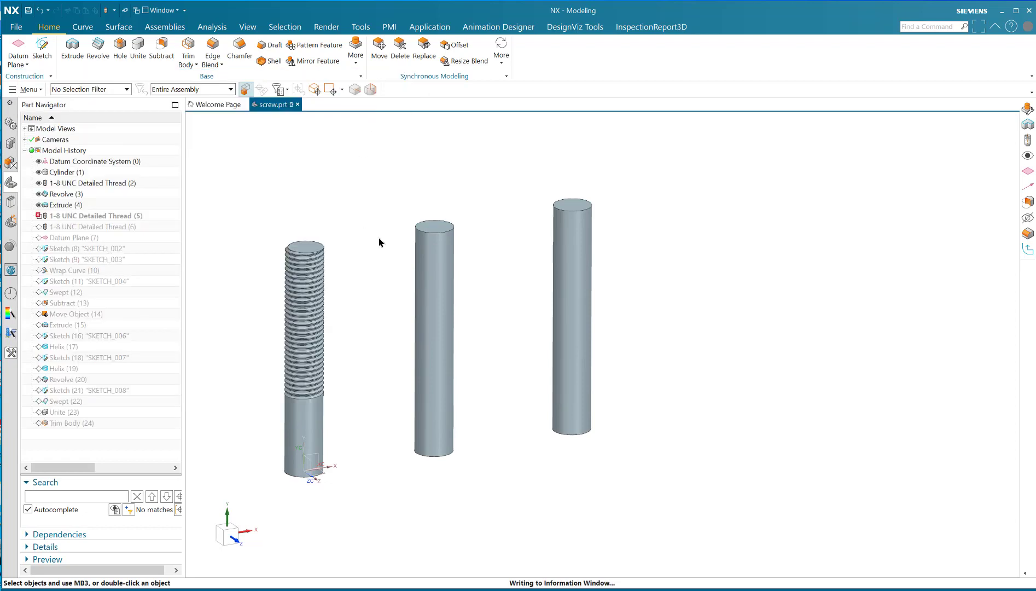
click(93, 218)
right_click(93, 218)
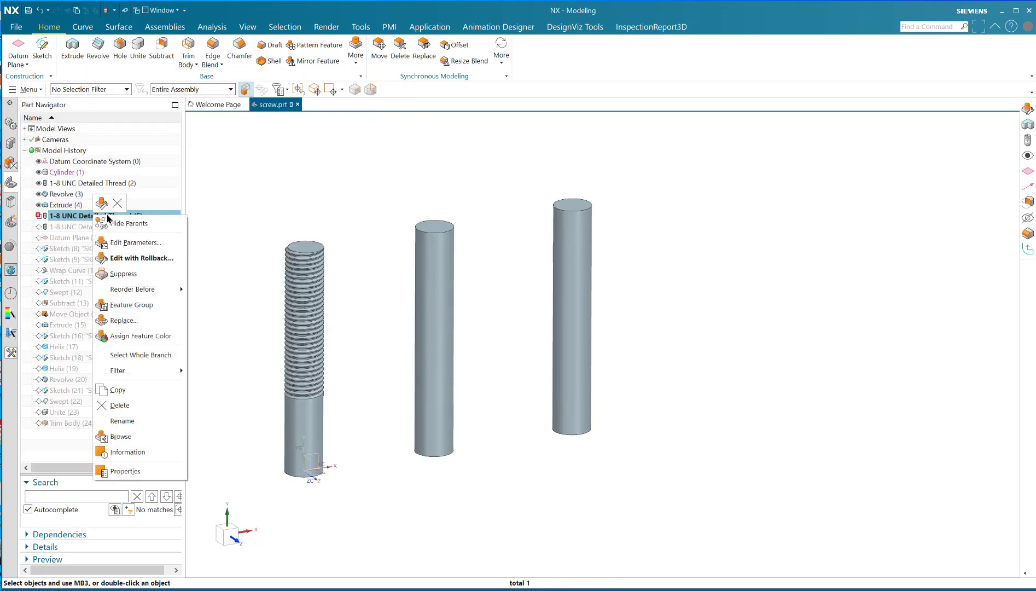
click(129, 405)
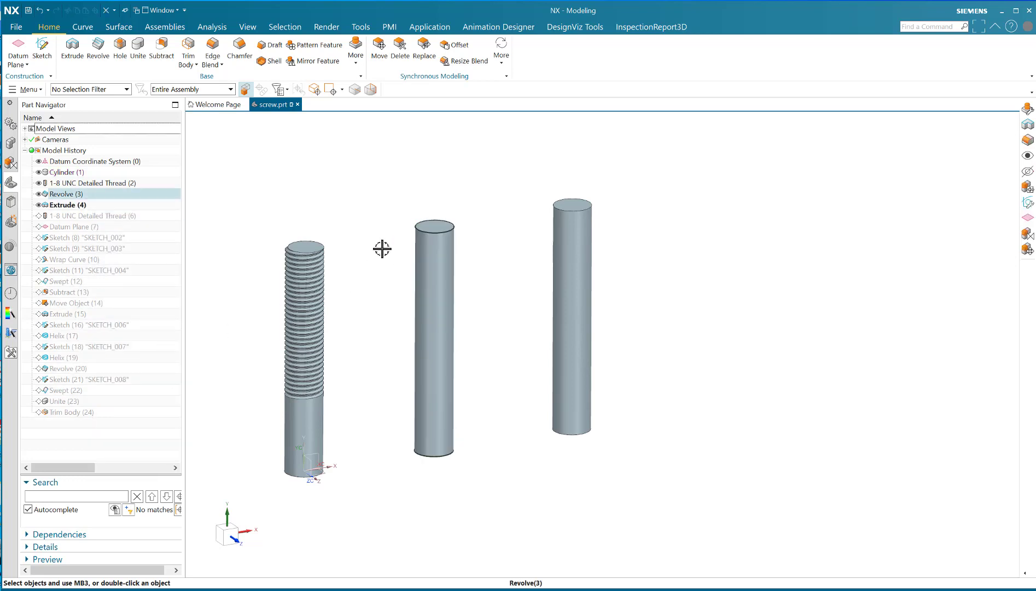
double_click(75, 184)
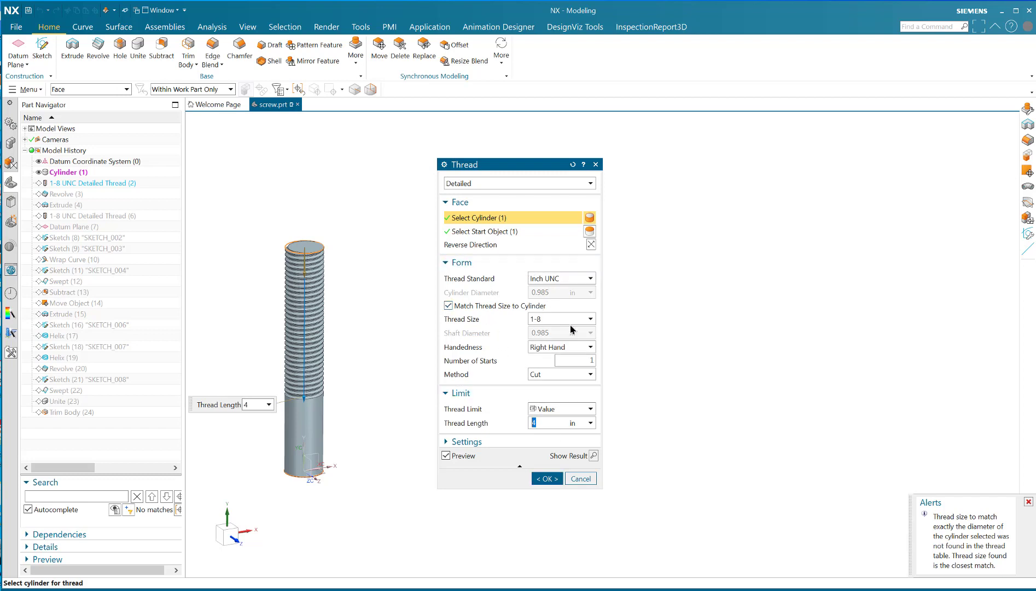
click(547, 478)
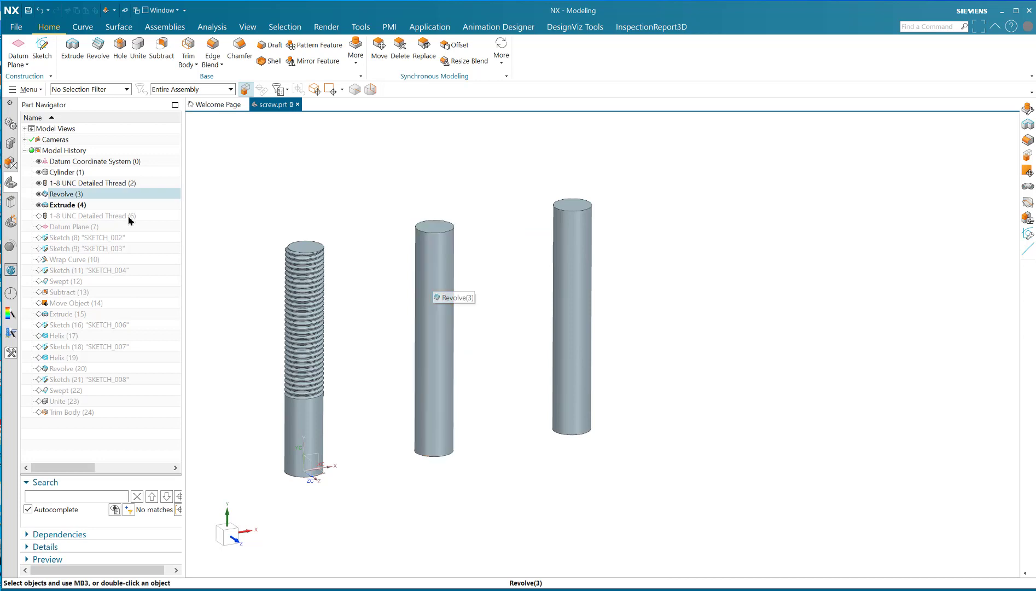
double_click(70, 194)
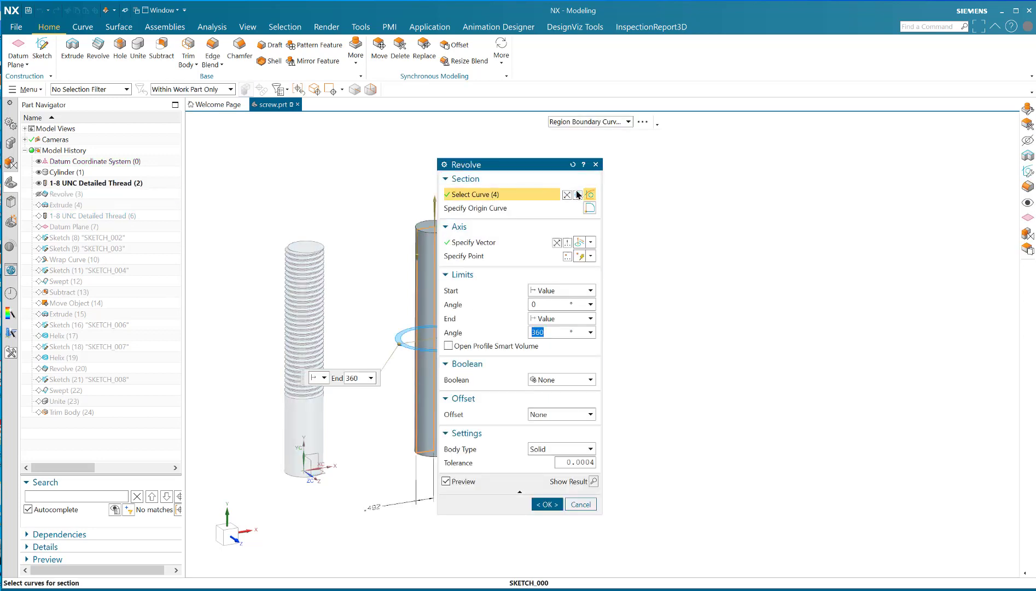
drag(530, 167, 546, 173)
click(594, 199)
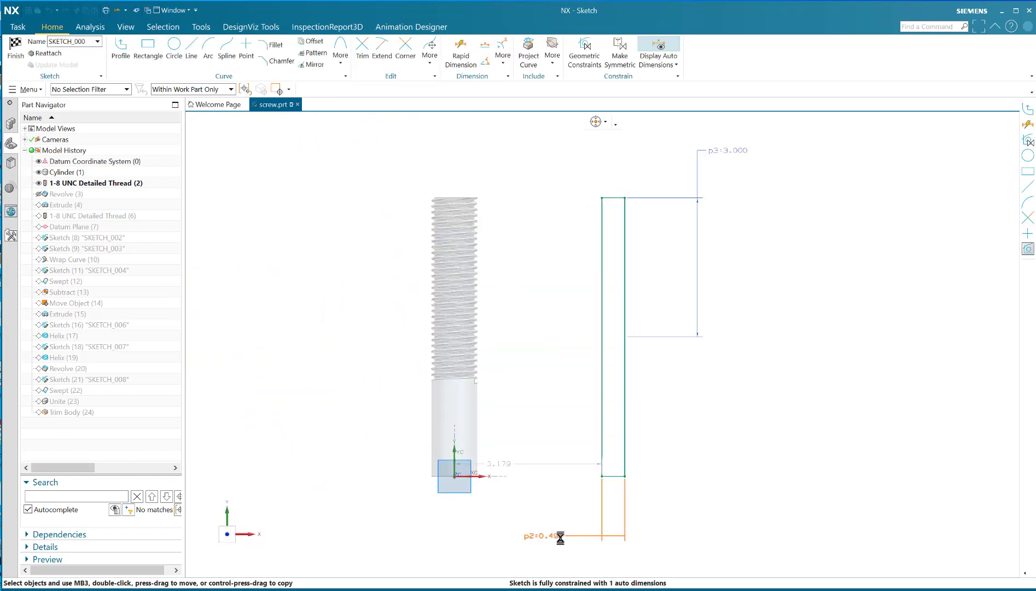
double_click(561, 537)
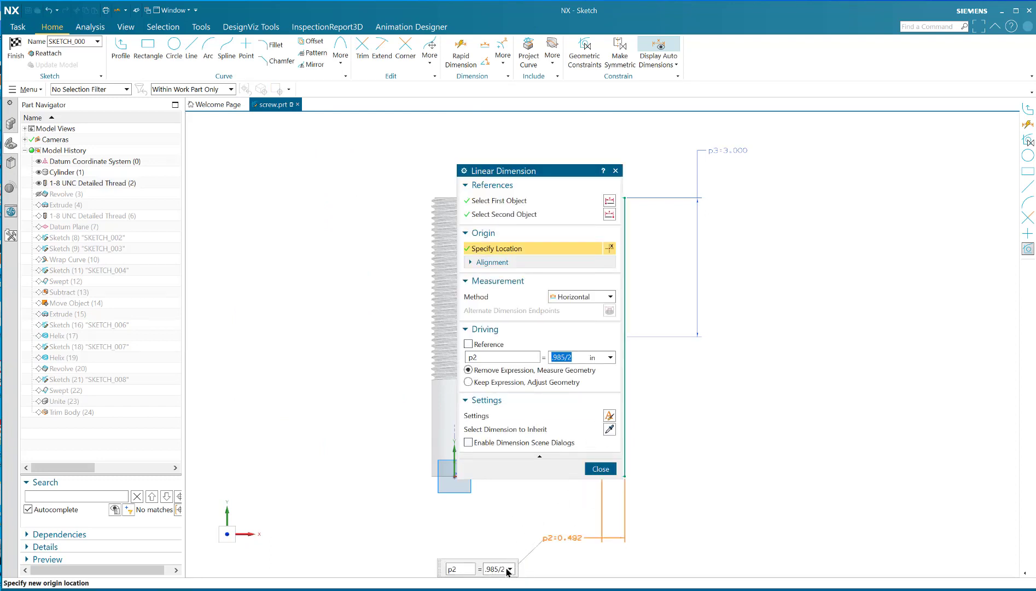
click(601, 468)
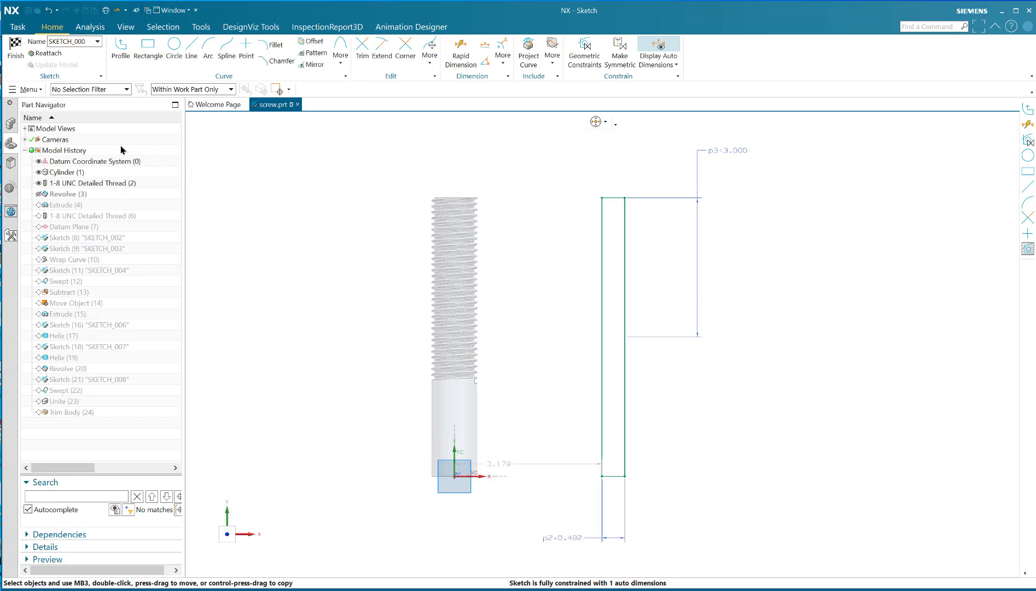
click(16, 48)
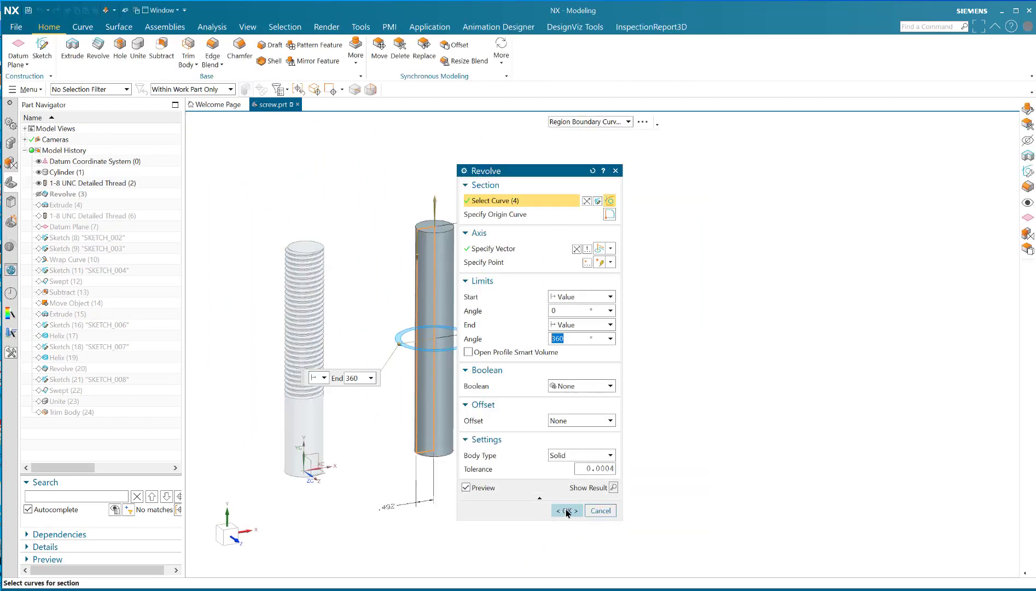
click(568, 510)
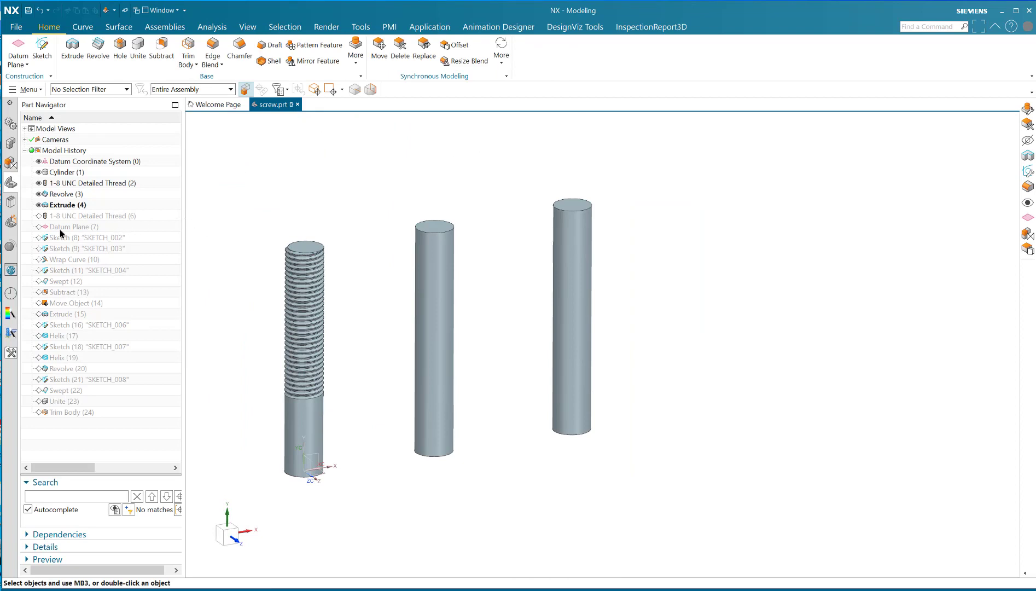
- Roll forward through Thread (6) and Datum Plane (7), threading the second cylinder
click(77, 217)
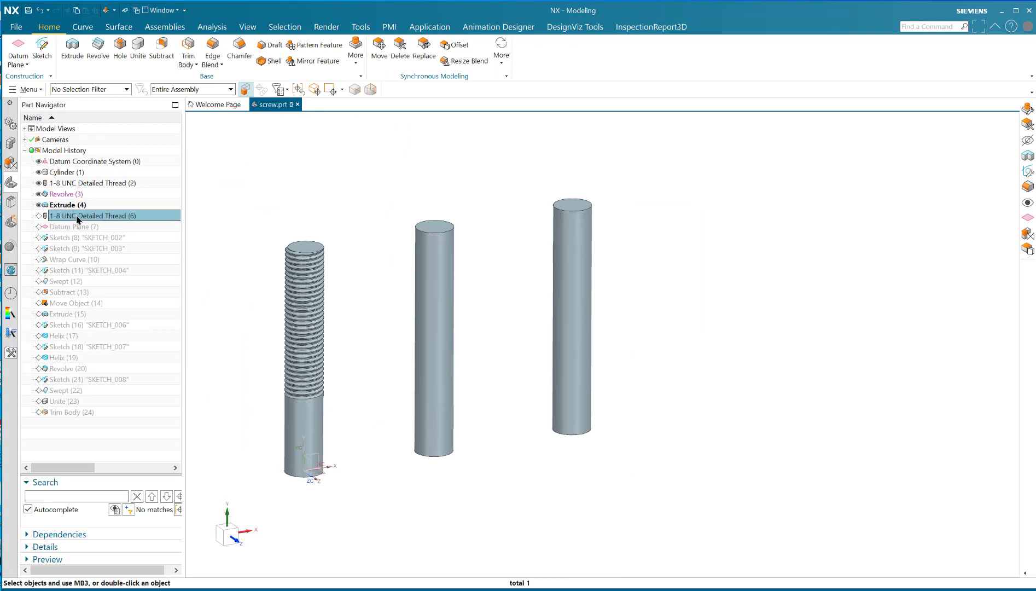
right_click(77, 219)
click(112, 261)
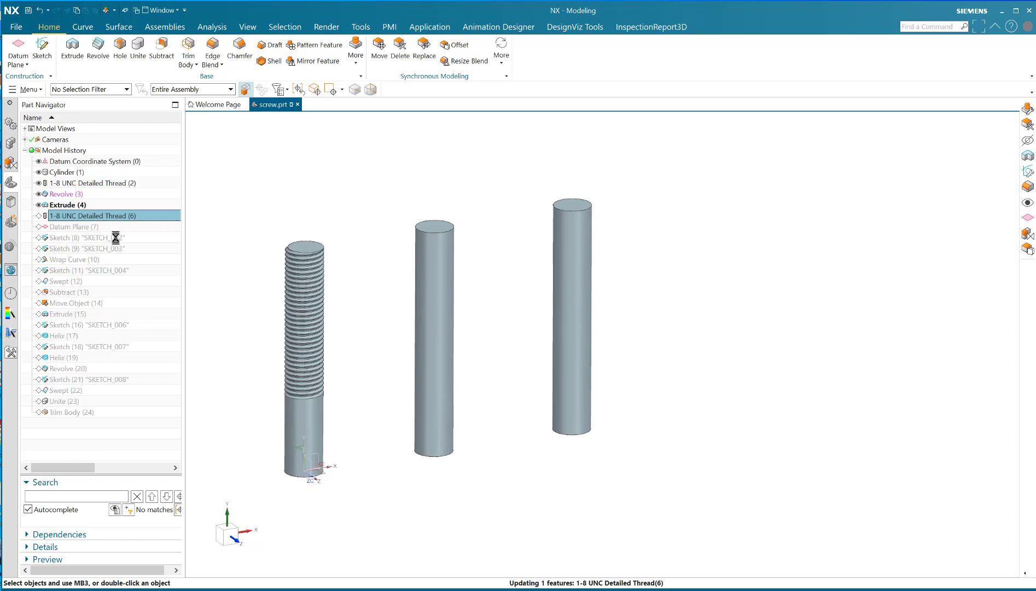
click(68, 227)
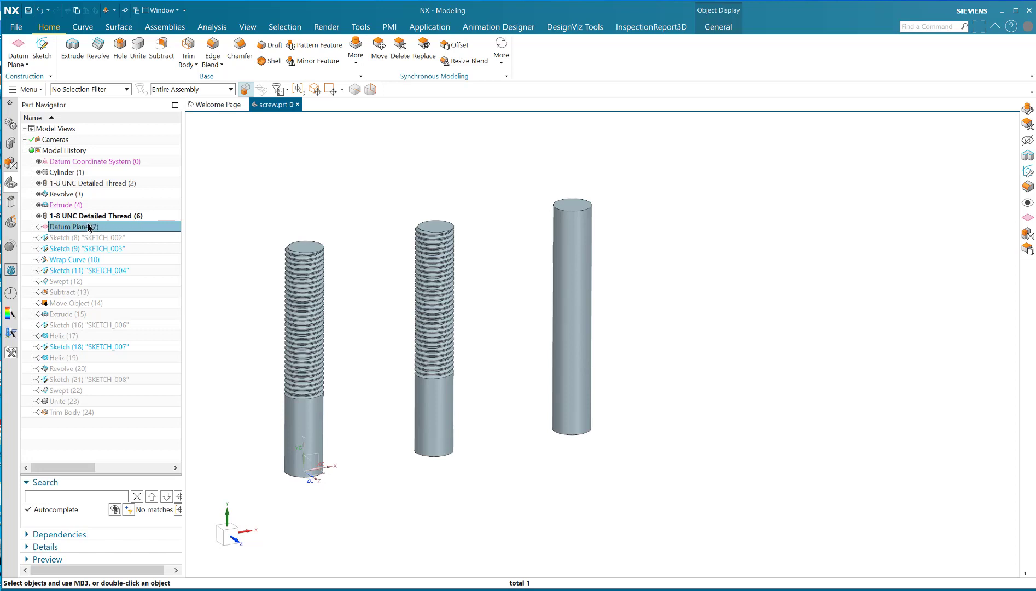
right_click(90, 227)
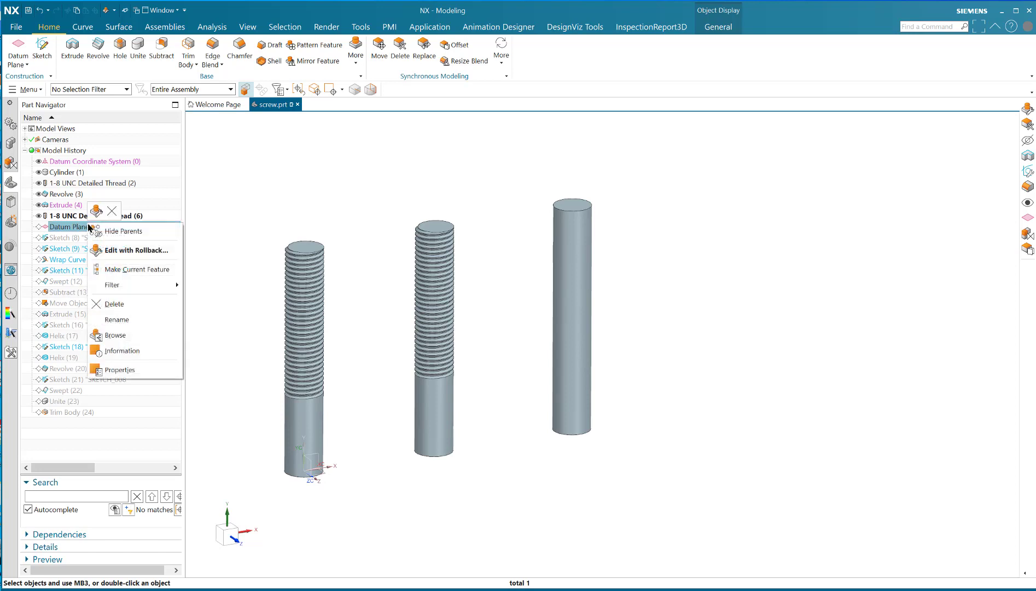
click(115, 271)
middle_drag(566, 296, 654, 301)
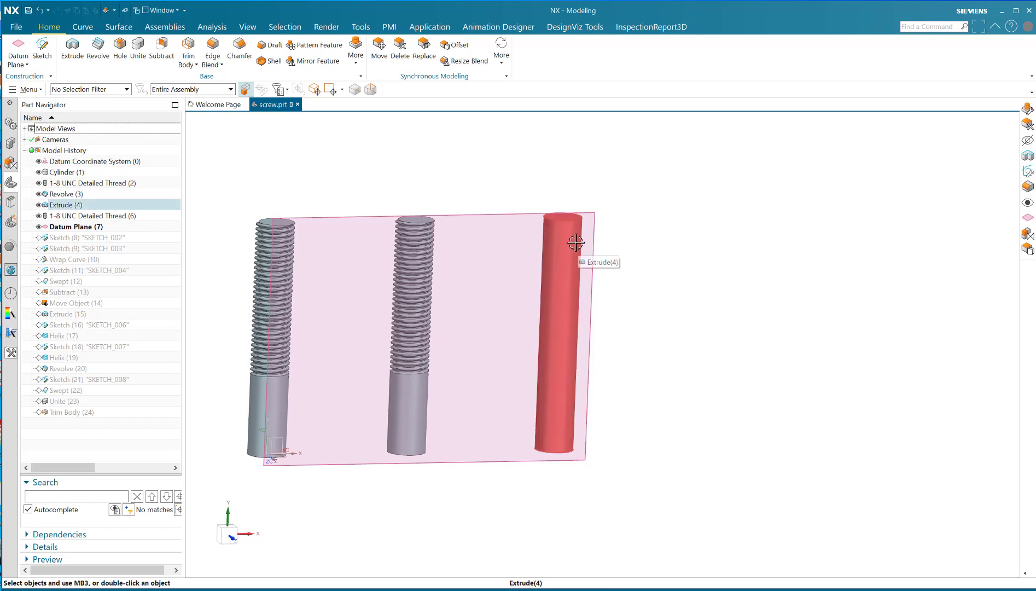
- Make Sketch (8), then Sketch (9) SKETCH_003, the current feature
click(86, 237)
right_click(86, 237)
click(114, 278)
right_click(77, 249)
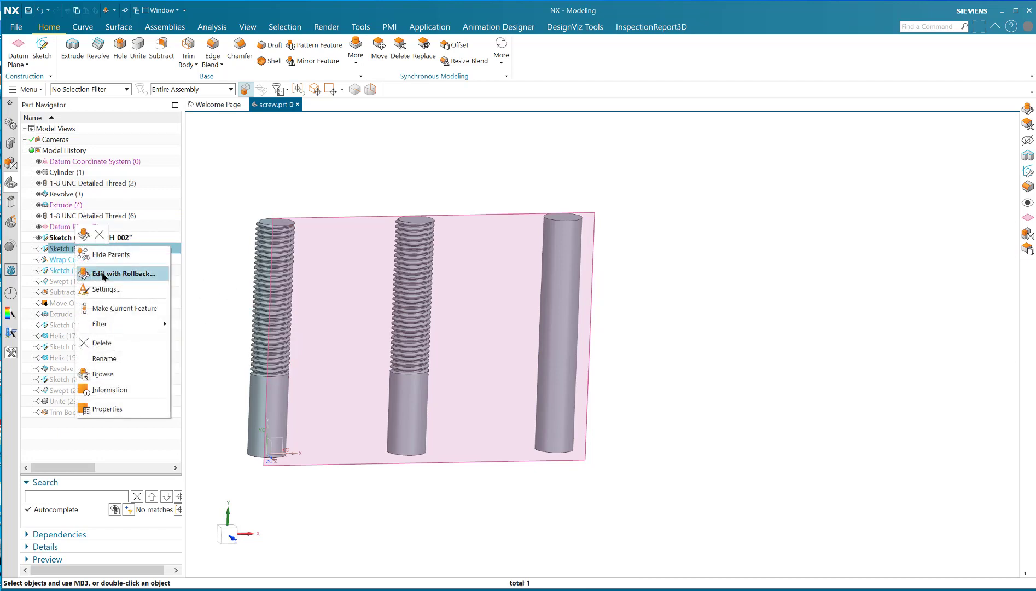
click(121, 308)
scroll(466, 375, down, 3)
double_click(604, 370)
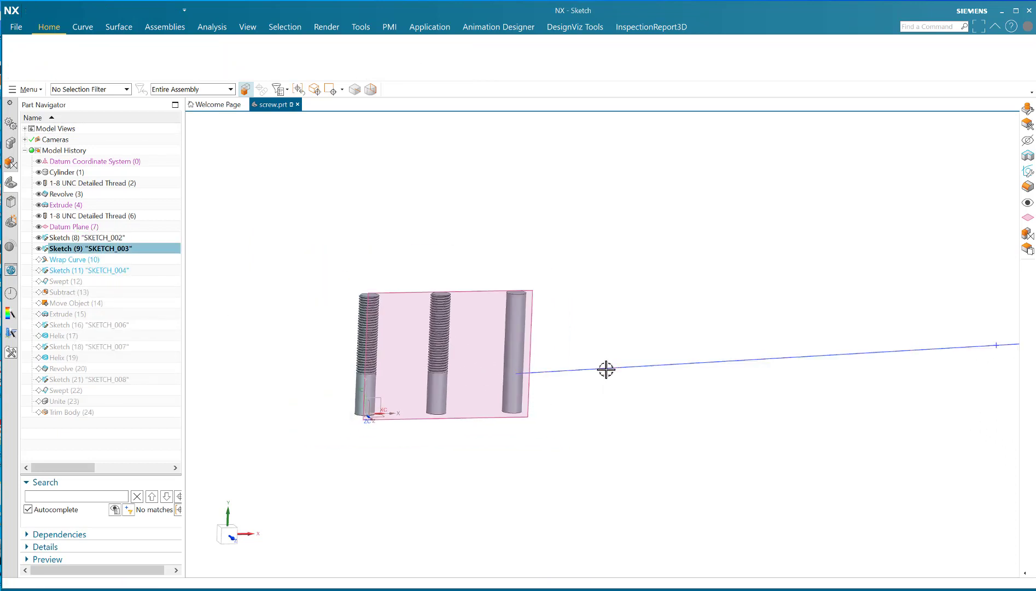
scroll(330, 370, up, 4)
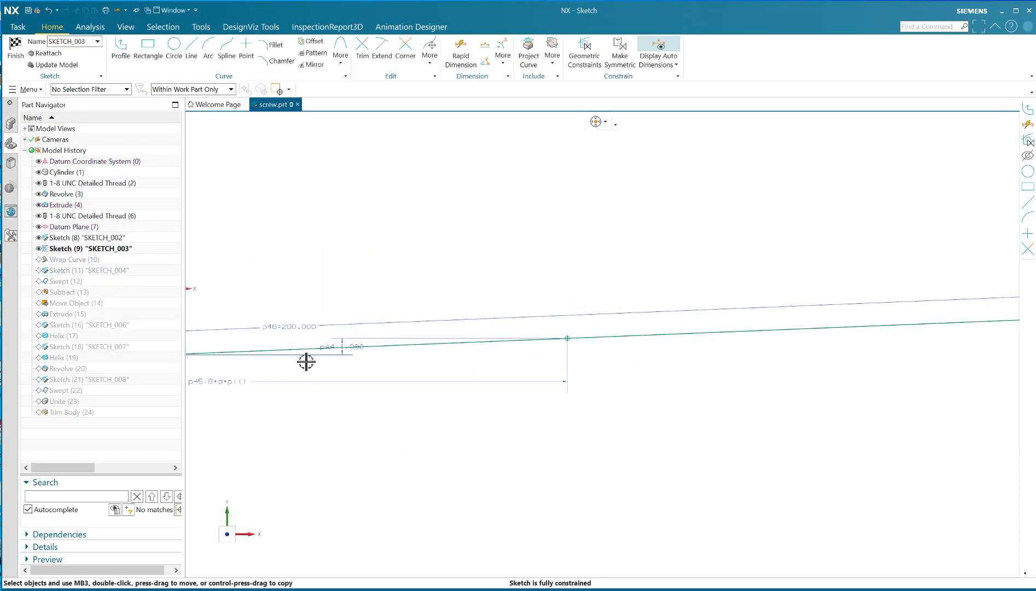
scroll(423, 346, down, 2)
scroll(466, 342, up, 2)
scroll(410, 340, up, 2)
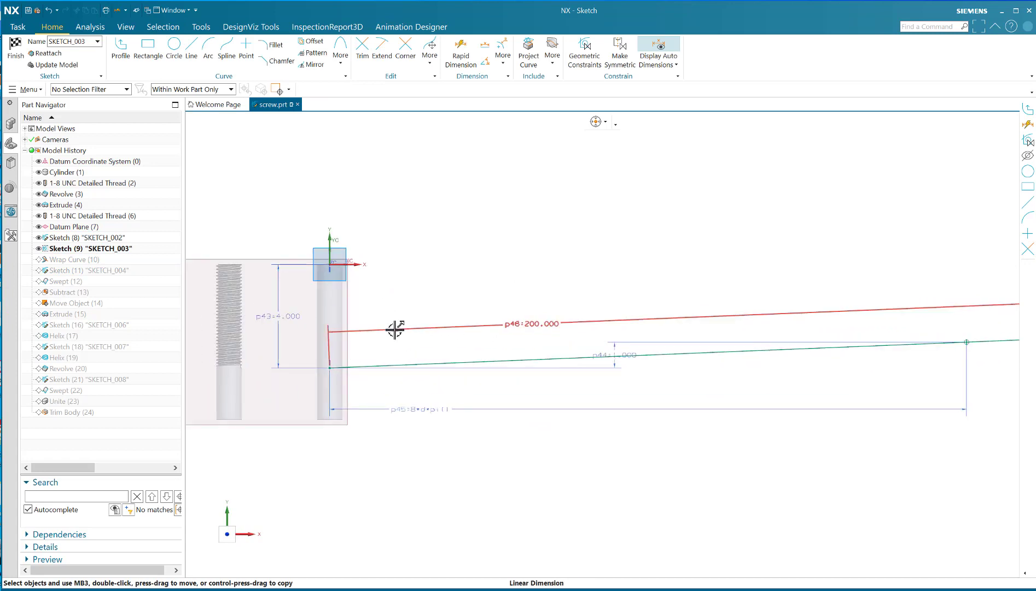
mouse_move(617, 352)
mouse_down()
mouse_move(606, 309)
mouse_move(555, 259)
mouse_move(508, 247)
mouse_up()
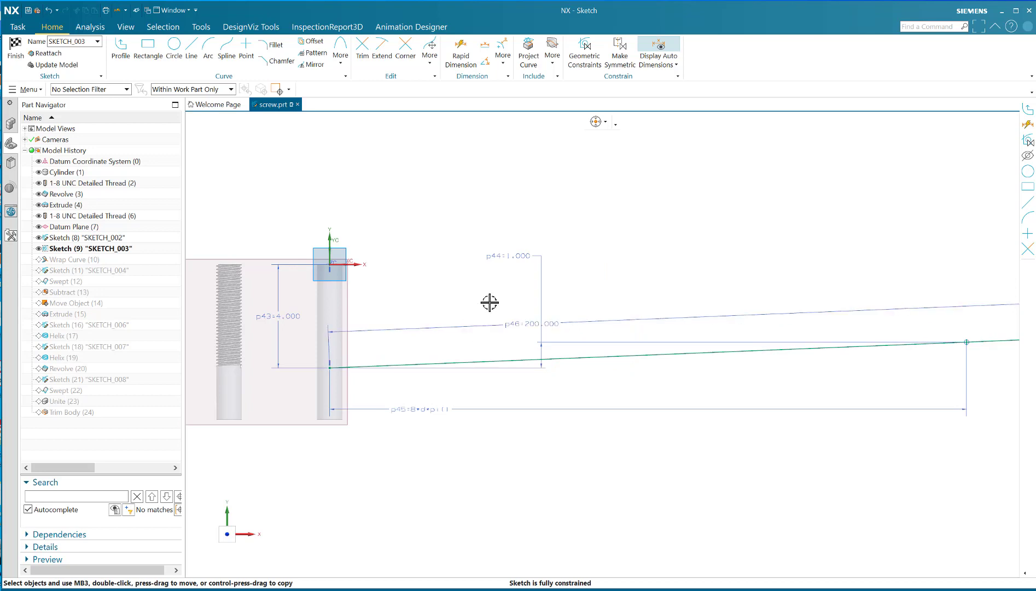
scroll(506, 252, up, 4)
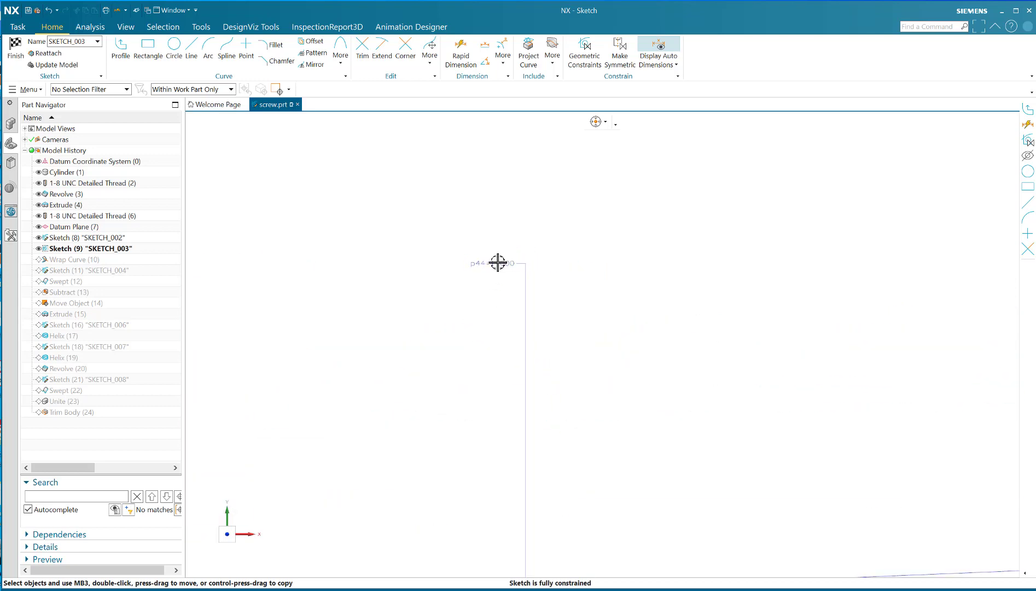
scroll(499, 257, up, 5)
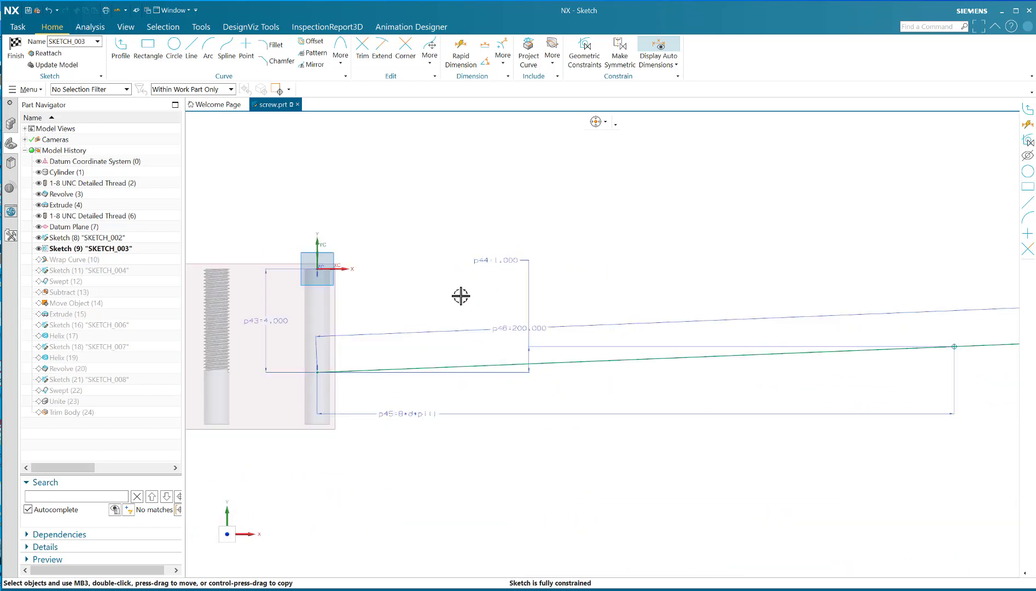
scroll(499, 256, down, 3)
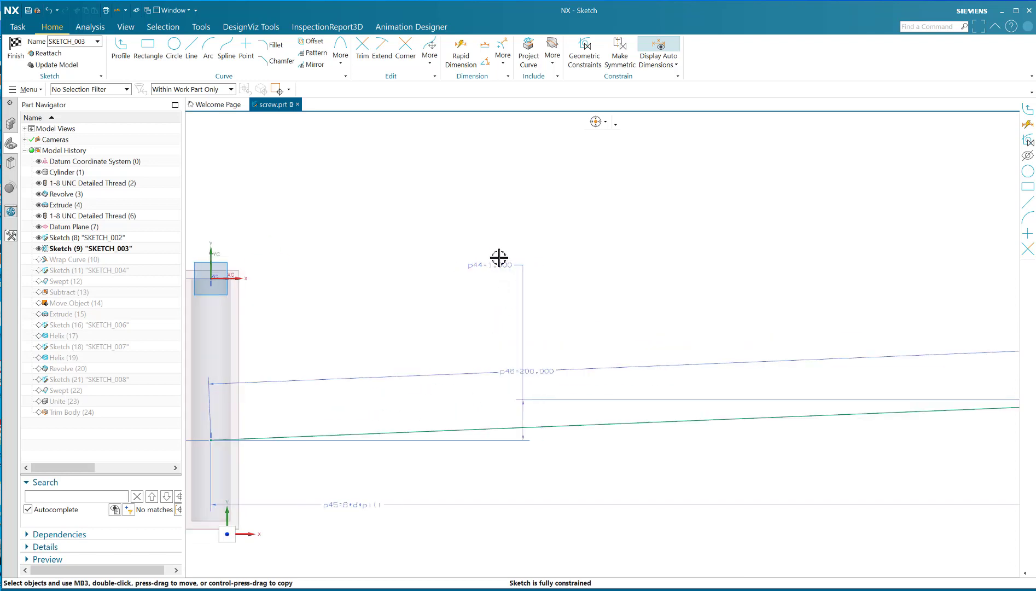
scroll(495, 260, up, 3)
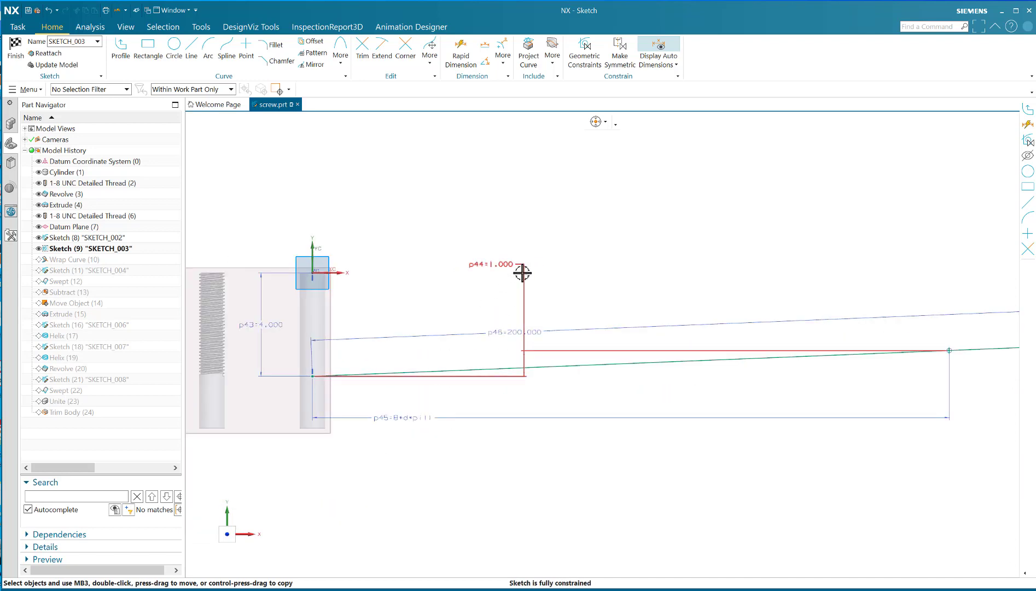
scroll(409, 421, down, 6)
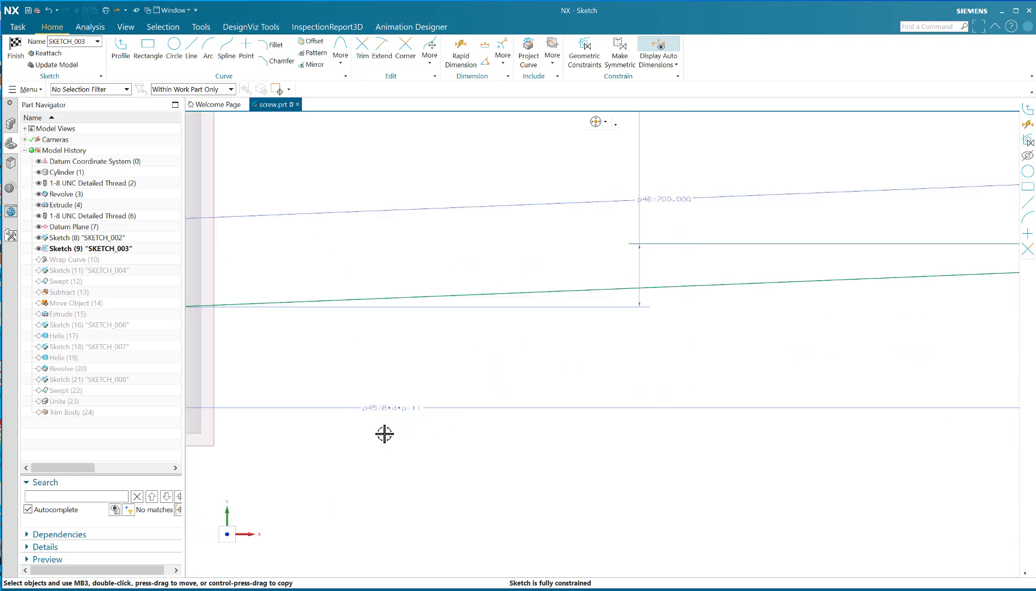
scroll(375, 413, down, 6)
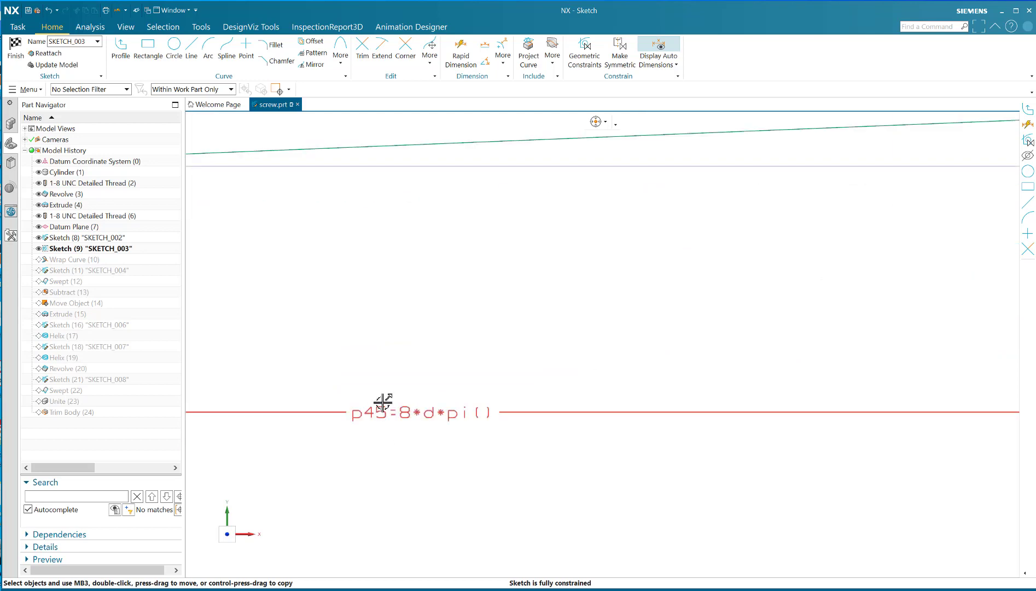
double_click(429, 413)
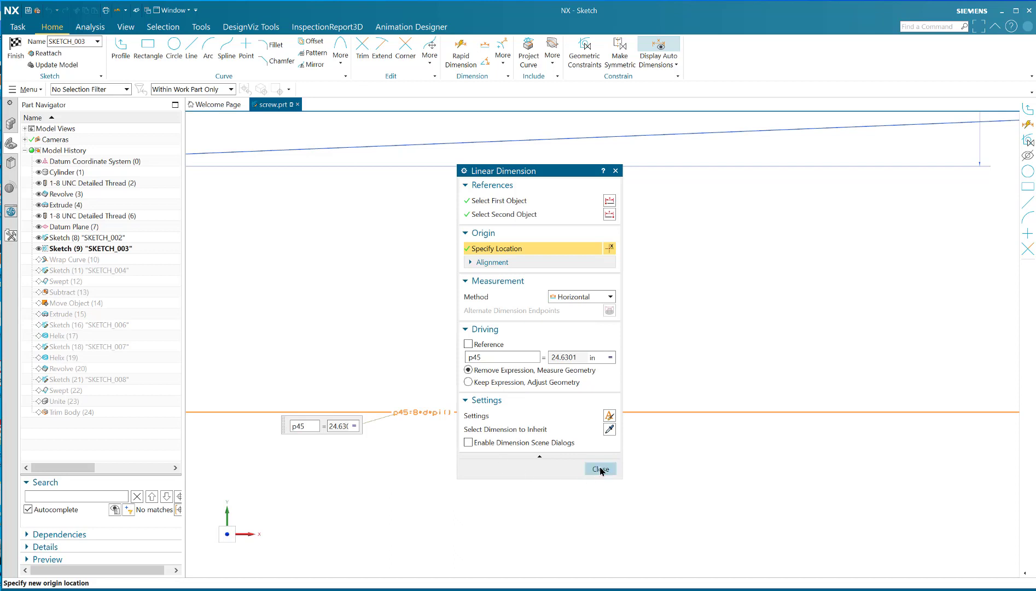
click(600, 469)
scroll(508, 293, up, 5)
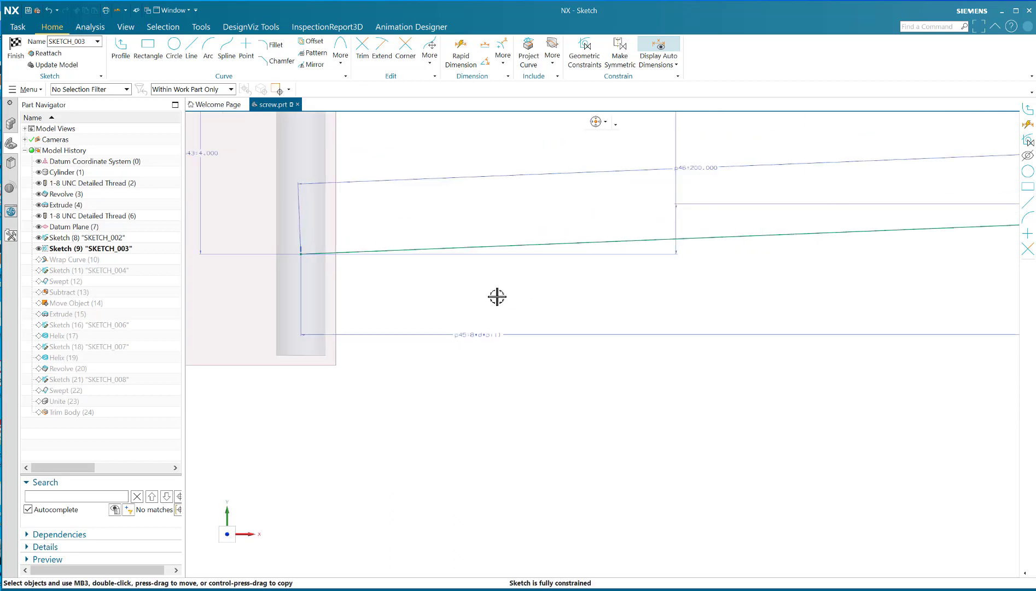
scroll(496, 296, down, 2)
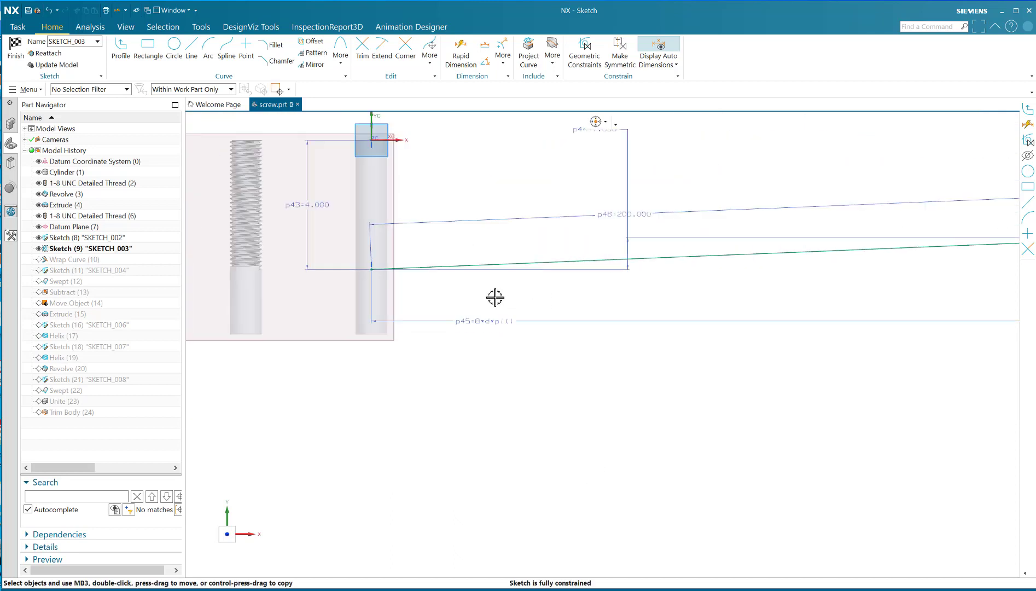
scroll(484, 329, up, 3)
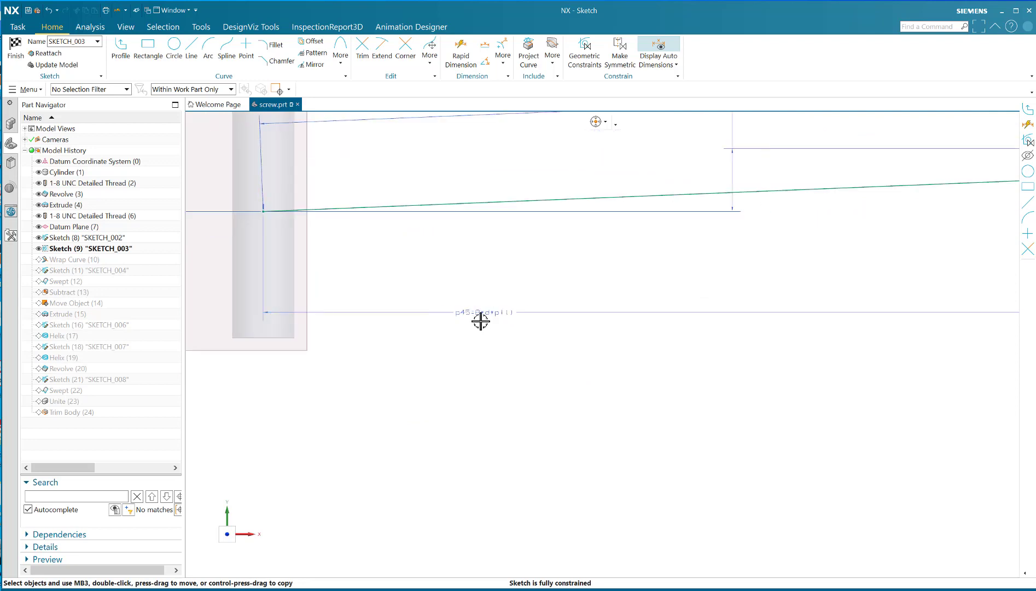
scroll(486, 323, up, 2)
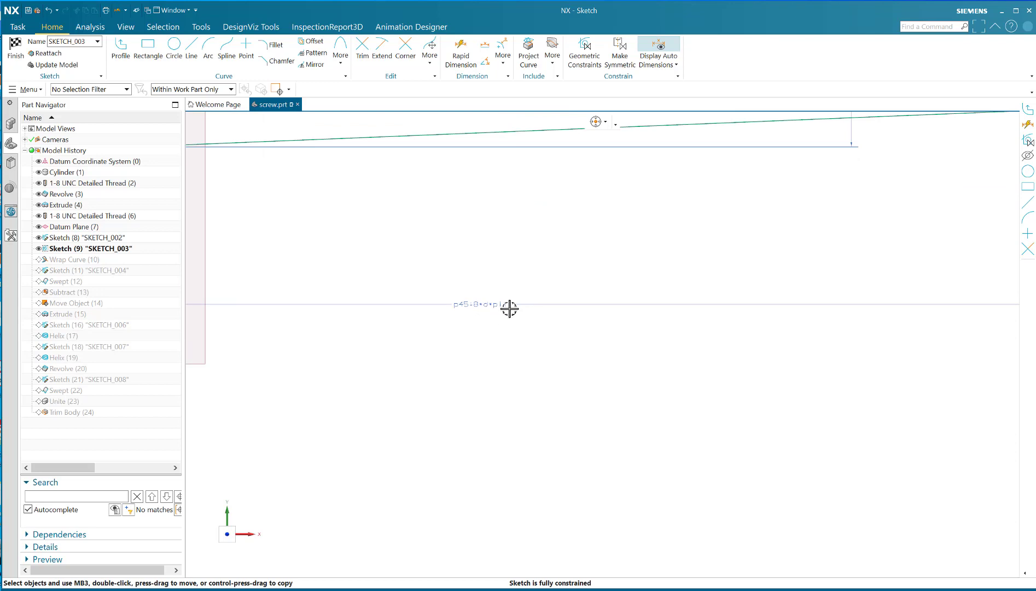
scroll(449, 310, down, 4)
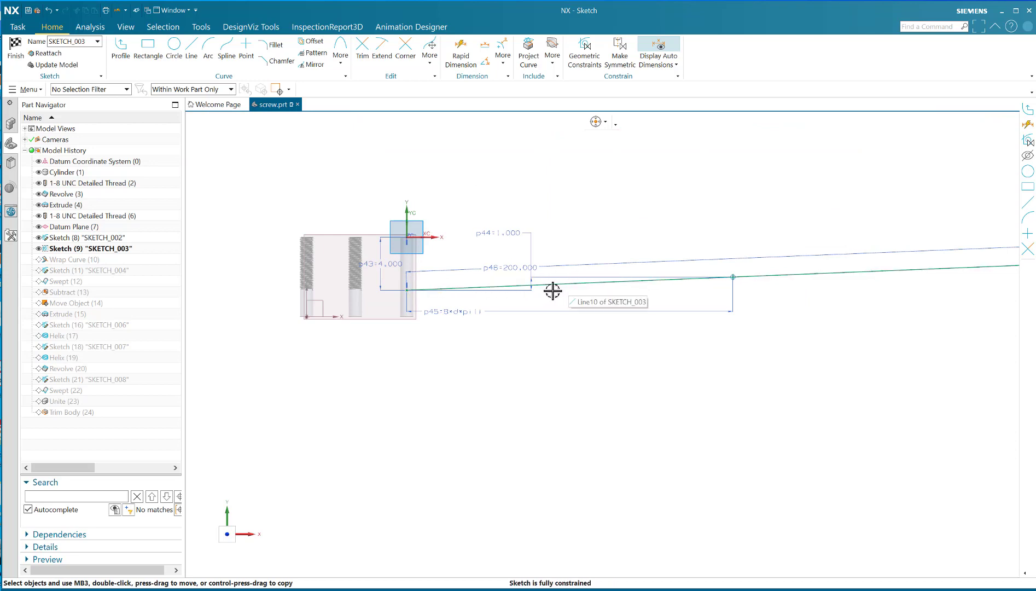
drag(506, 230, 771, 211)
scroll(607, 298, up, 2)
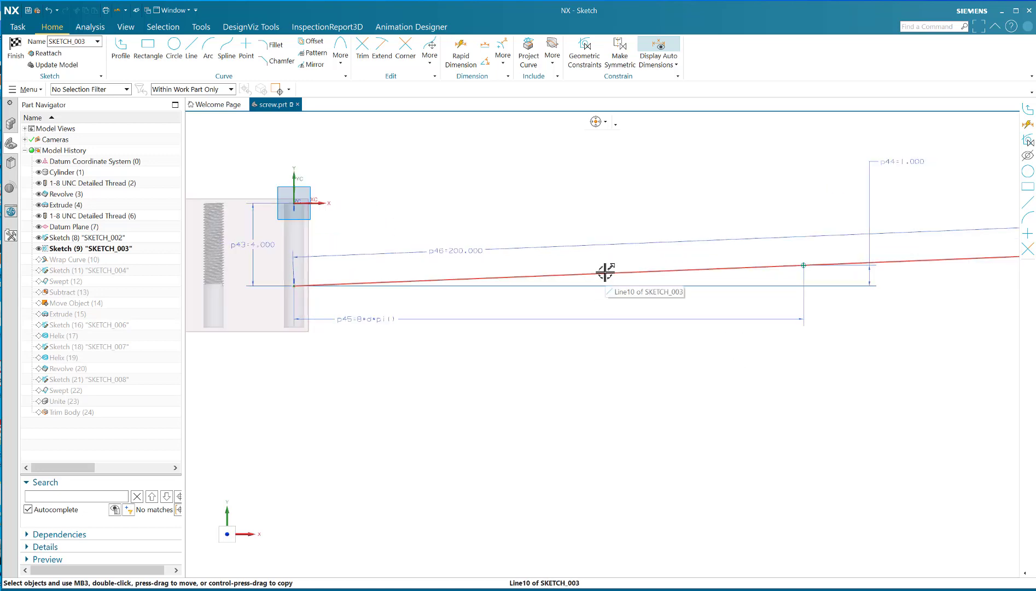
scroll(605, 271, down, 2)
scroll(599, 197, down, 2)
mouse_move(601, 204)
shift+middle_down()
mouse_move(512, 250)
mouse_move(418, 254)
shift+middle_up()
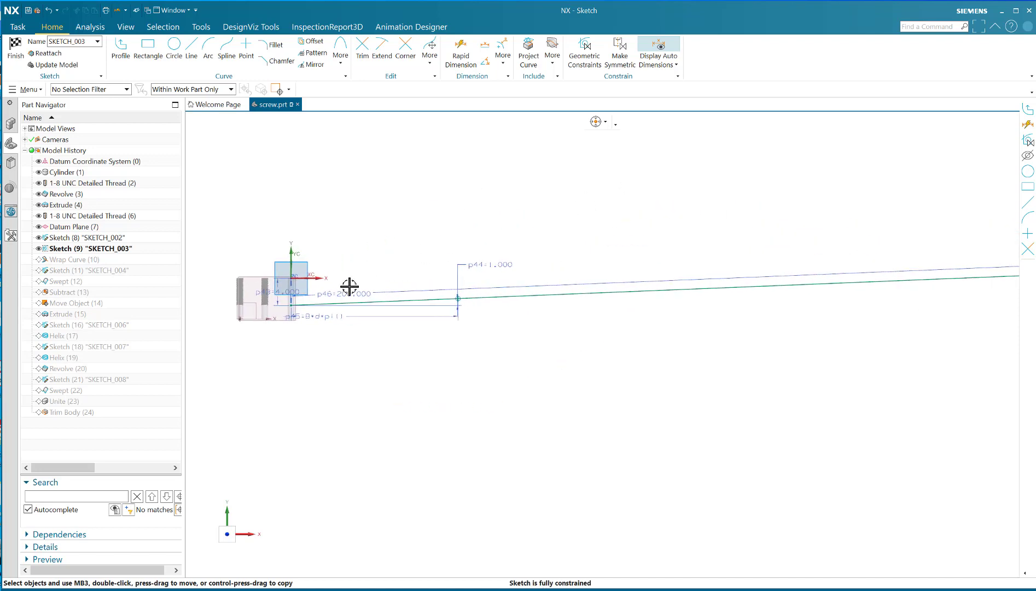
drag(358, 287, 427, 201)
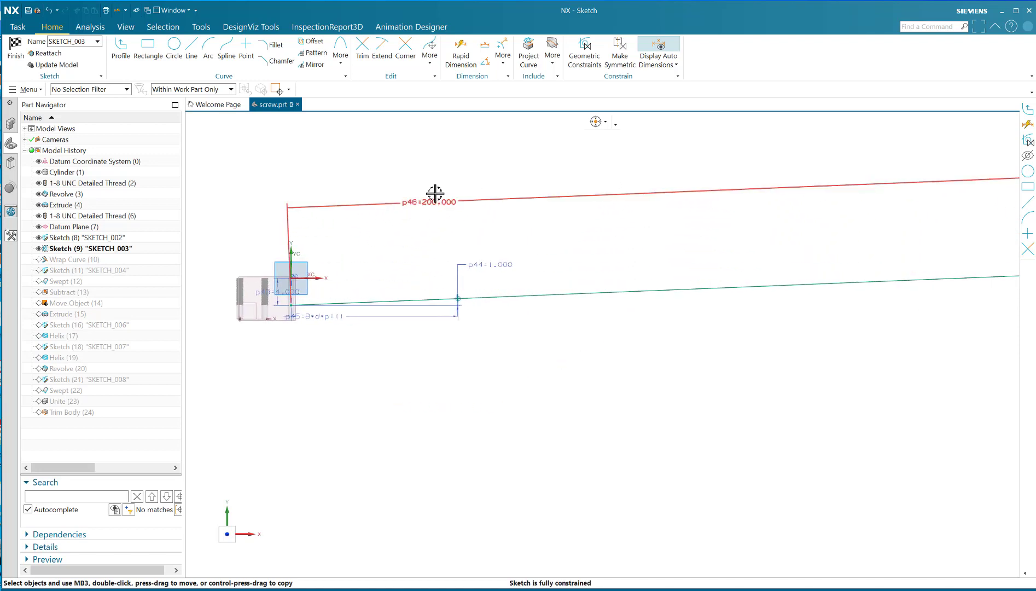
scroll(391, 255, down, 4)
scroll(427, 261, up, 2)
scroll(514, 251, up, 2)
scroll(469, 259, down, 2)
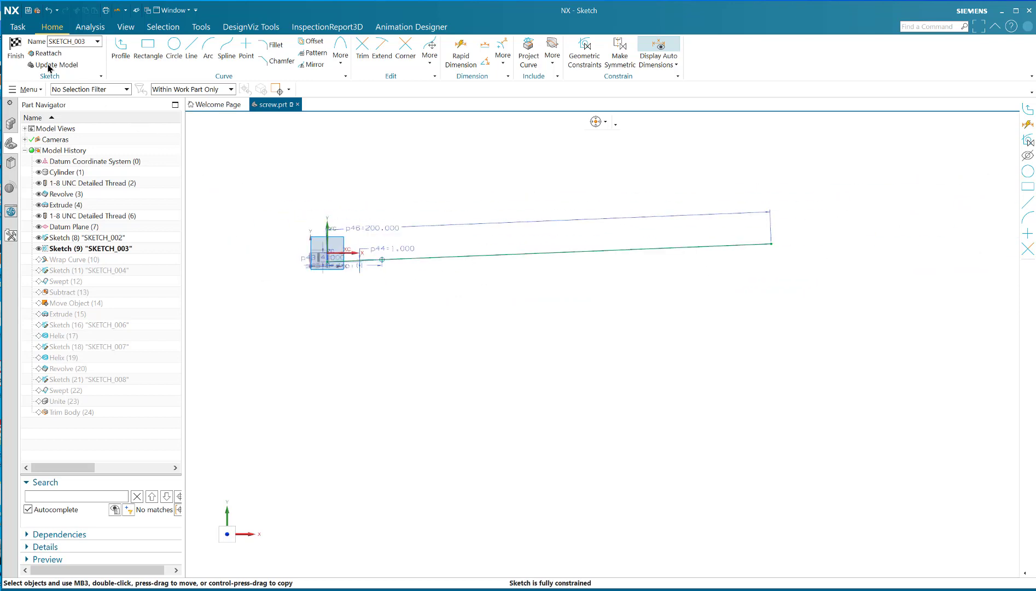
click(15, 46)
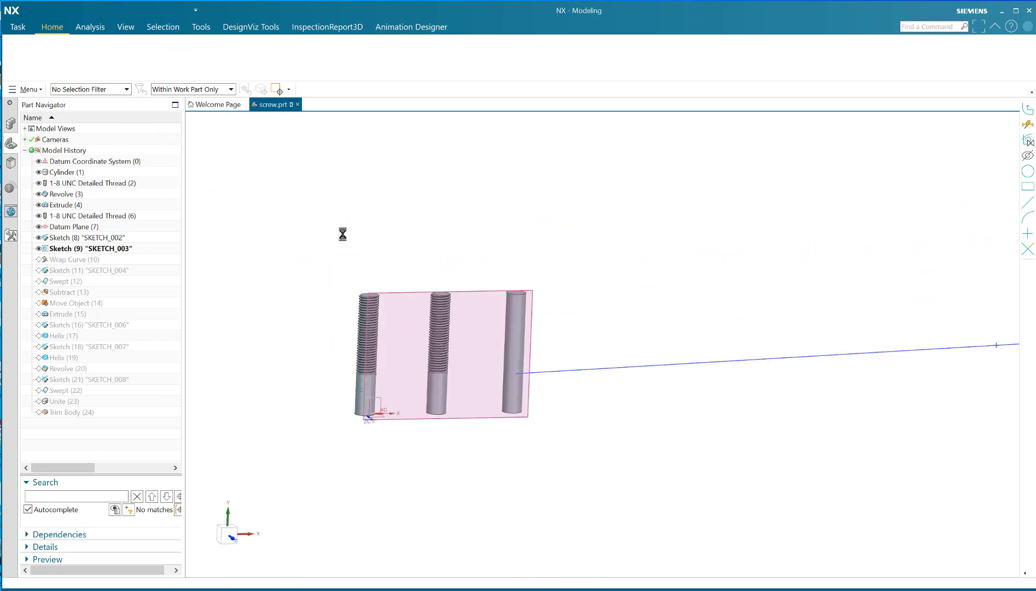
- Make Wrap Curve (10) current, wrapping SKETCH_003's line around the third rod
scroll(337, 235, down, 3)
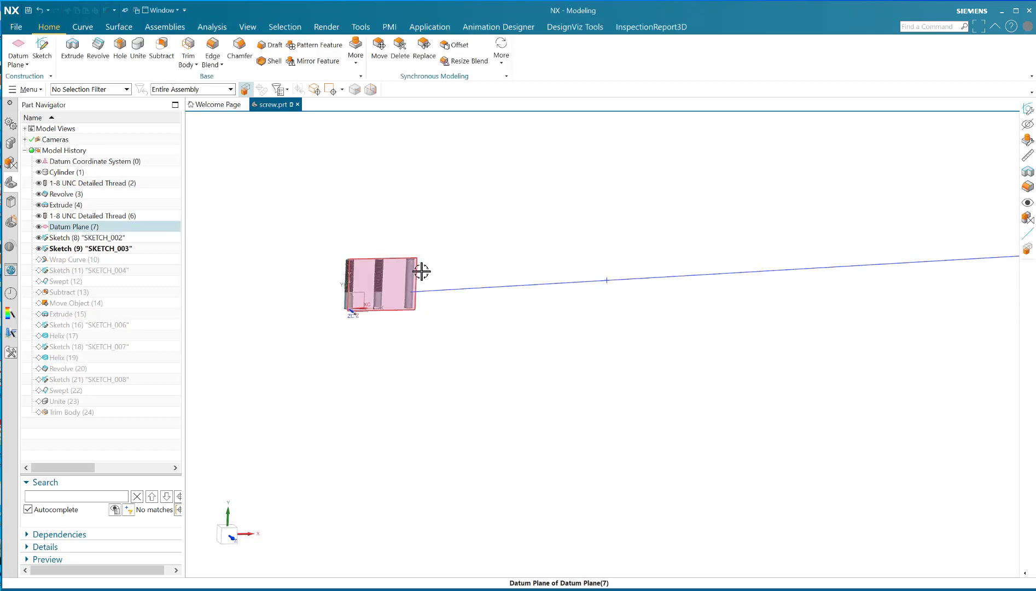
scroll(423, 270, up, 5)
scroll(431, 252, down, 2)
click(82, 259)
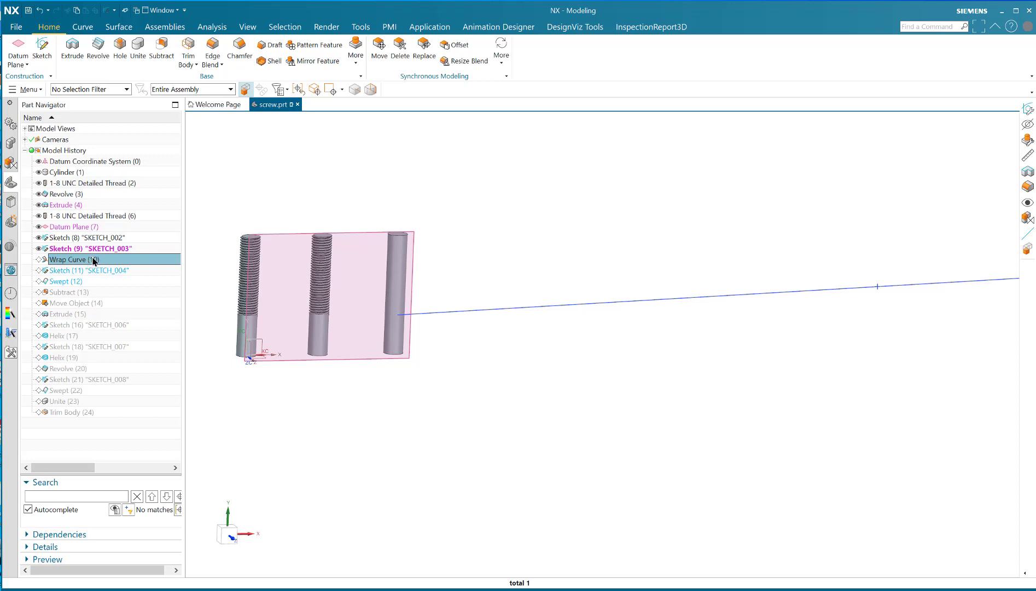
right_click(94, 261)
click(132, 320)
- Select Sketch (11) SKETCH_004 in the Part Navigator
scroll(457, 251, up, 3)
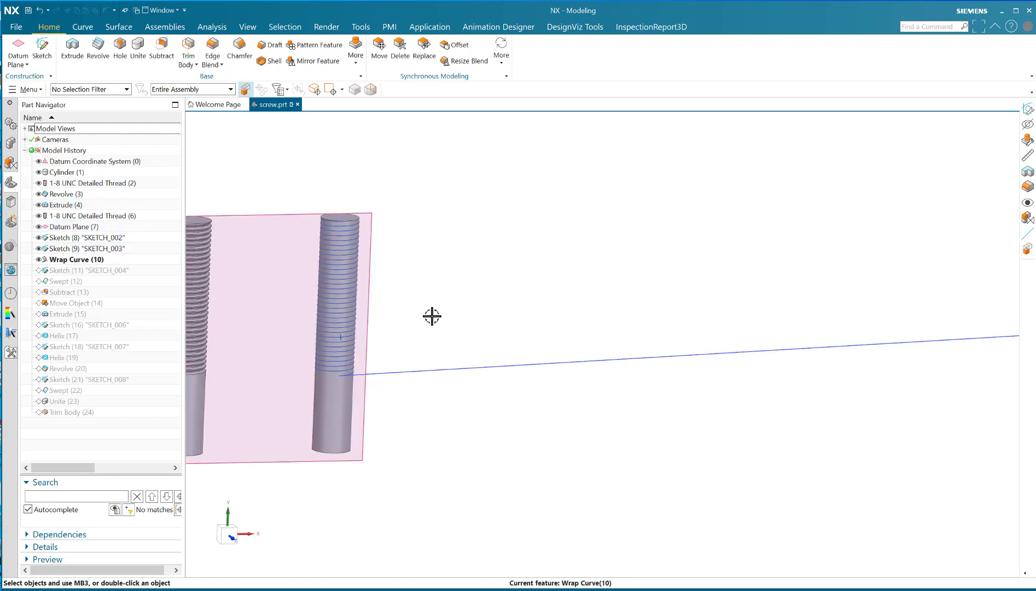
scroll(429, 314, down, 1)
scroll(430, 314, down, 1)
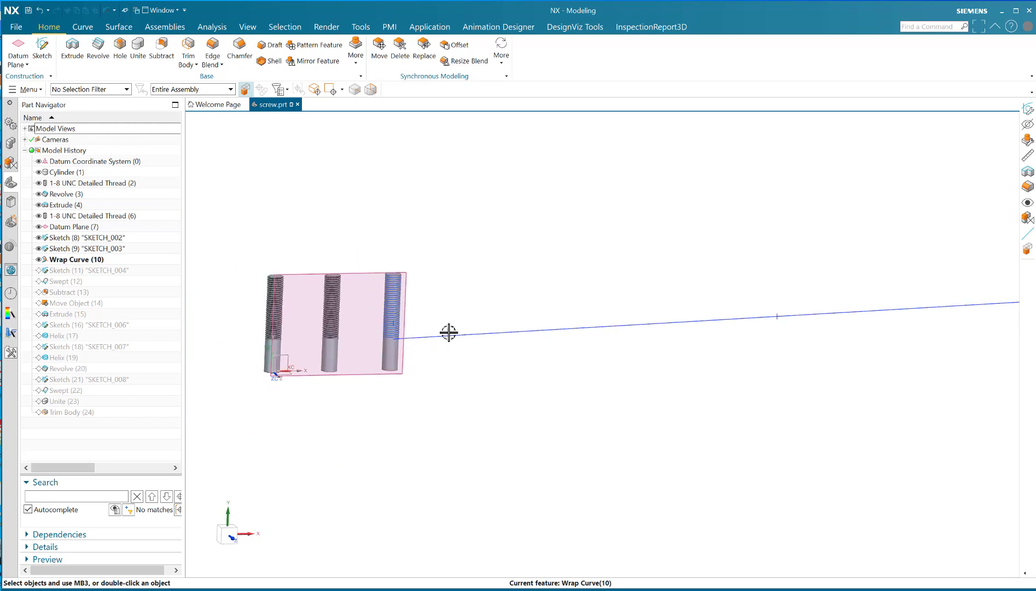
scroll(398, 316, up, 3)
scroll(409, 300, down, 2)
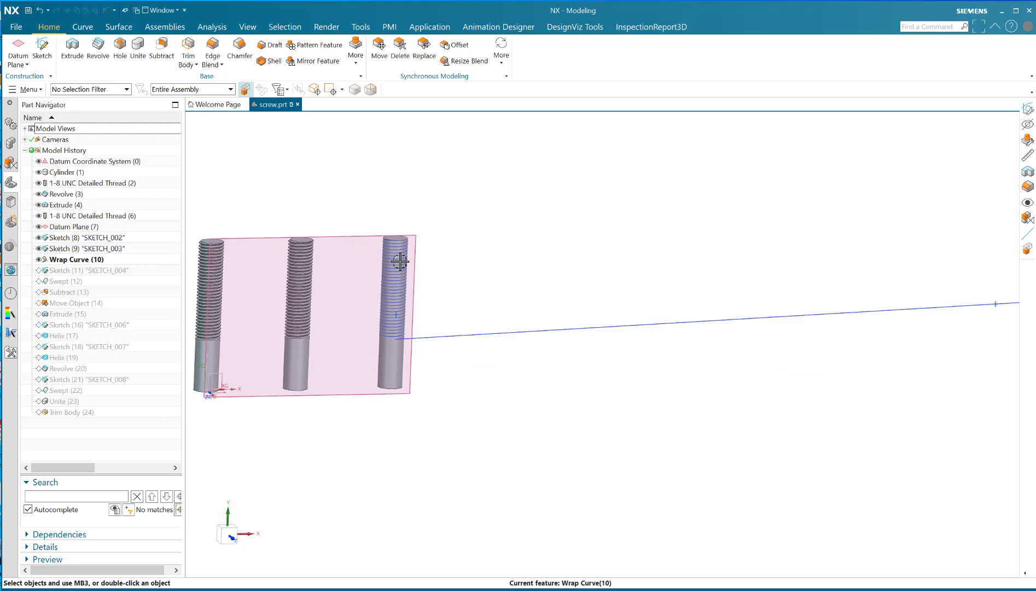
click(107, 271)
- Make Sketch (11) SKETCH_004 current and orbit around the screw
right_click(107, 271)
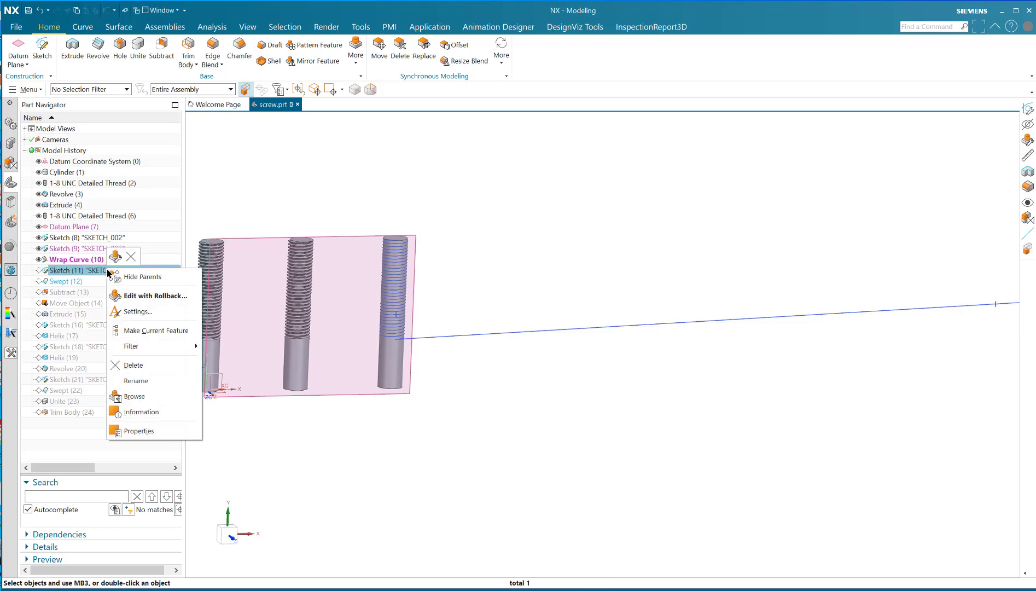
click(131, 330)
scroll(404, 342, up, 5)
mouse_move(308, 356)
middle_down()
mouse_move(337, 357)
mouse_move(309, 359)
middle_up()
scroll(303, 352, up, 2)
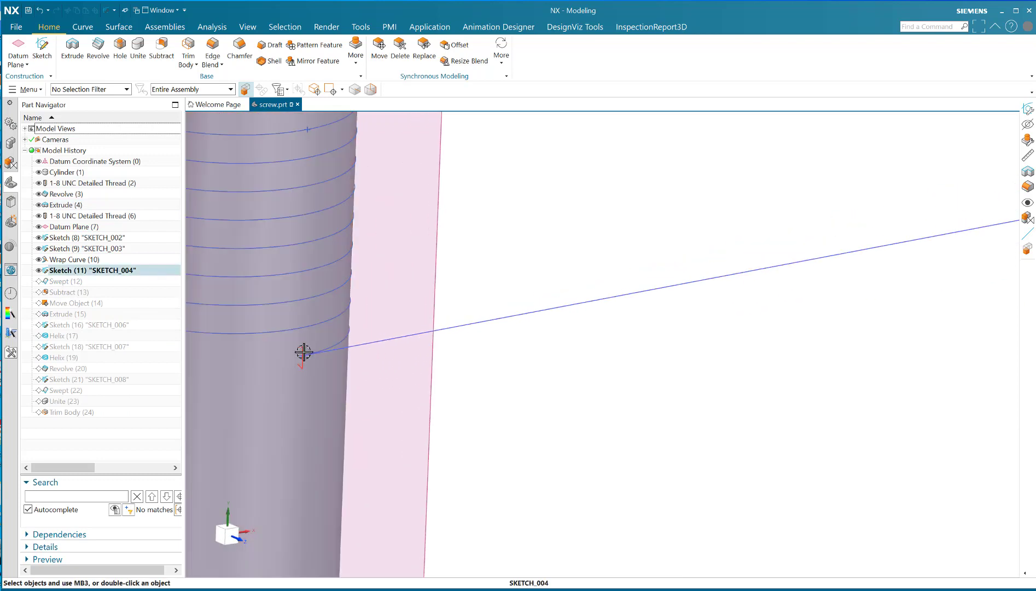
- Open SKETCH_004 to inspect its trapezoid thread profile, then finish the sketch
double_click(119, 271)
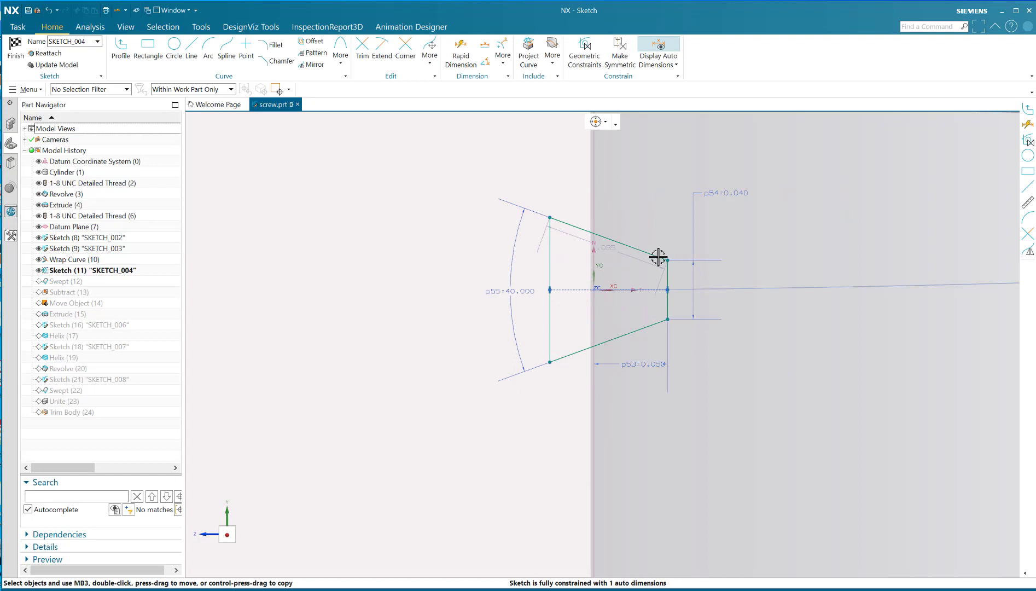
scroll(659, 260, up, 2)
scroll(516, 320, down, 3)
mouse_move(467, 289)
middle_down()
mouse_move(414, 280)
mouse_move(488, 300)
middle_up()
scroll(465, 294, down, 5)
scroll(398, 265, up, 2)
scroll(397, 265, up, 8)
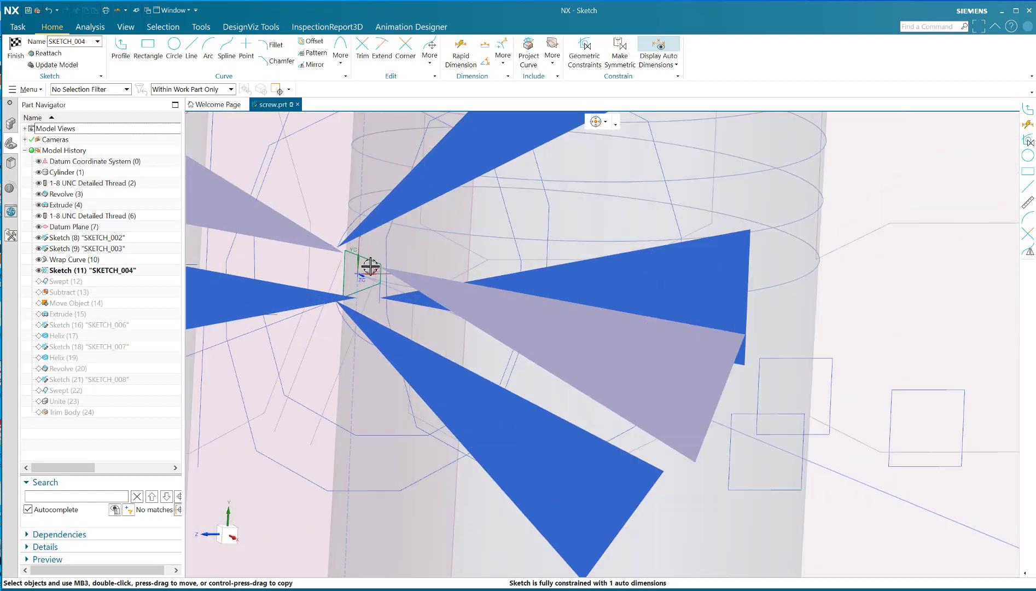
scroll(361, 284, down, 8)
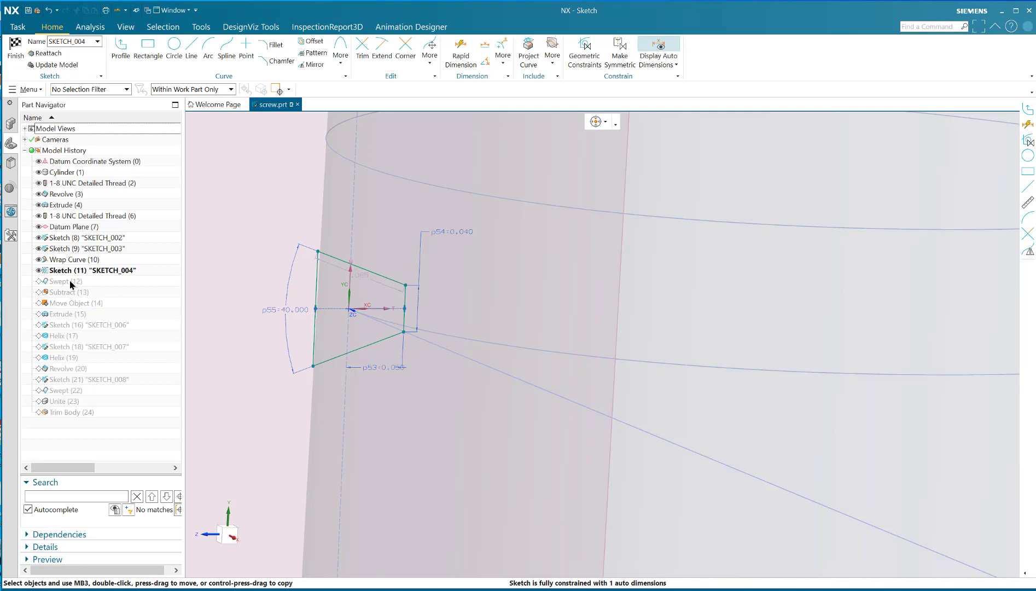
click(70, 280)
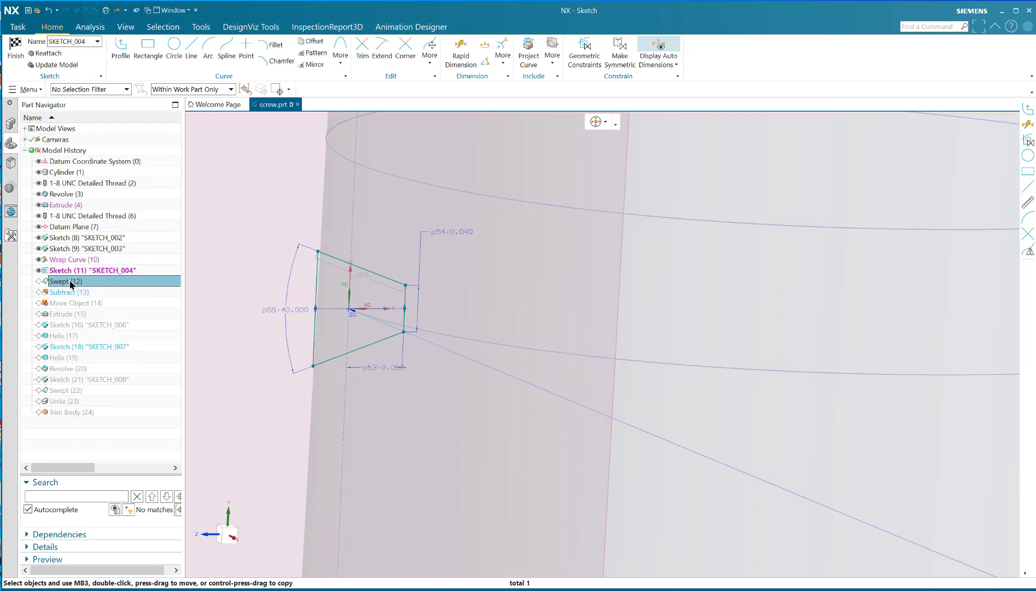
right_click(69, 280)
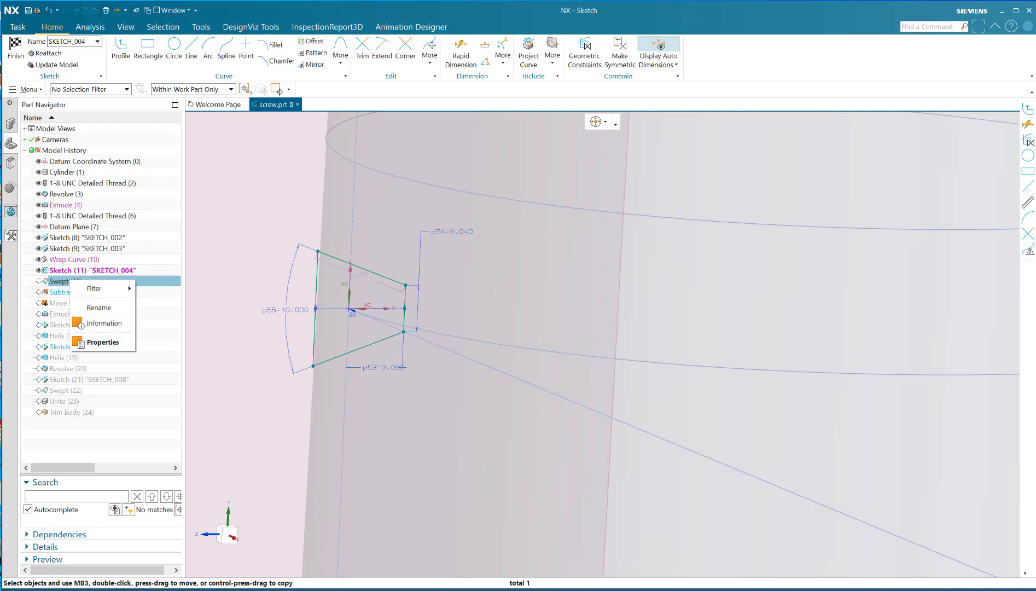
click(7, 51)
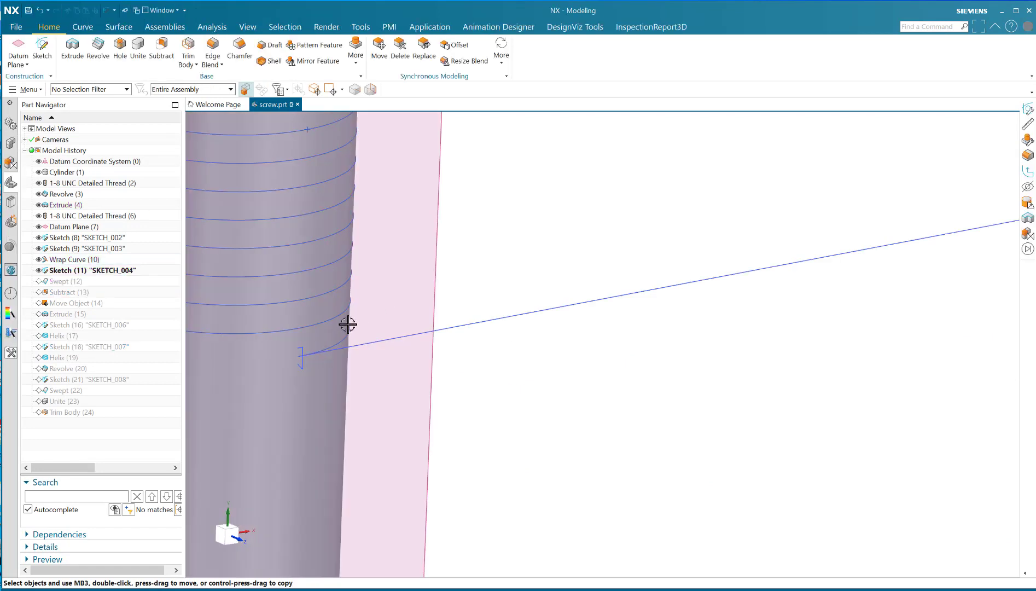
- Make Swept (12) current and re-confirm its sweep settings
right_click(72, 282)
click(114, 343)
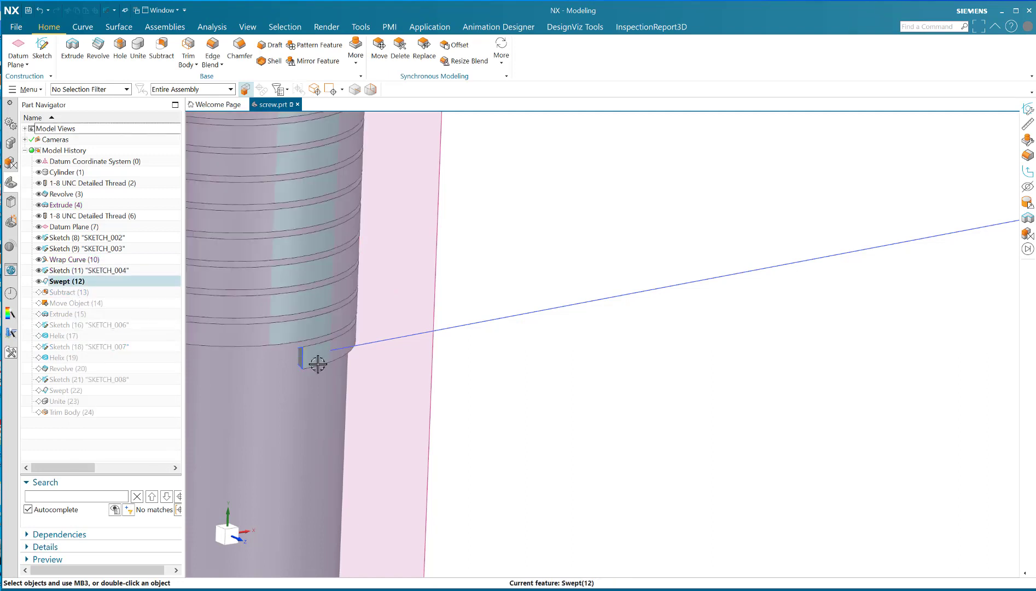
scroll(373, 345, up, 2)
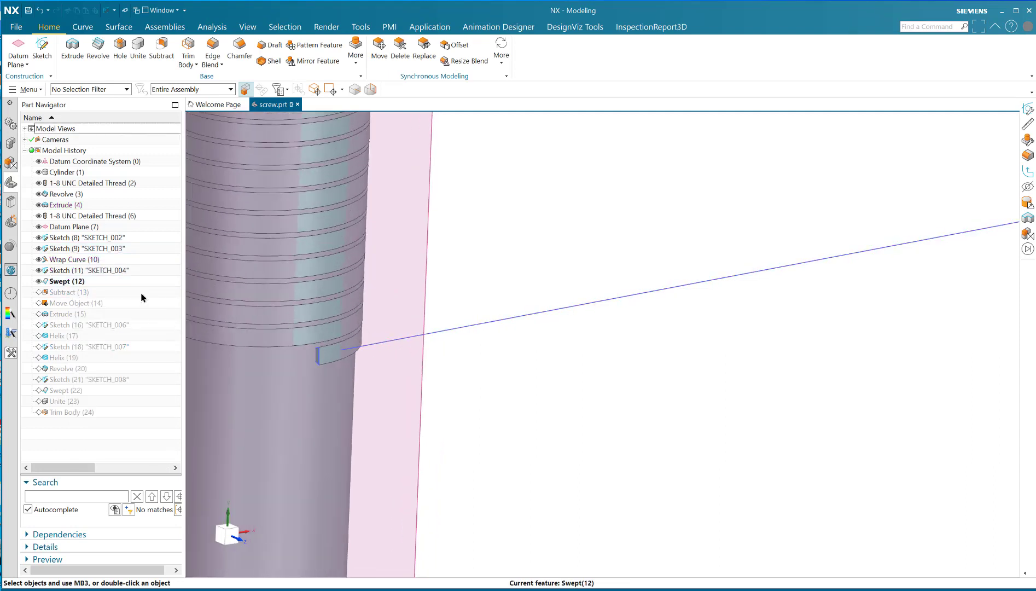
double_click(79, 282)
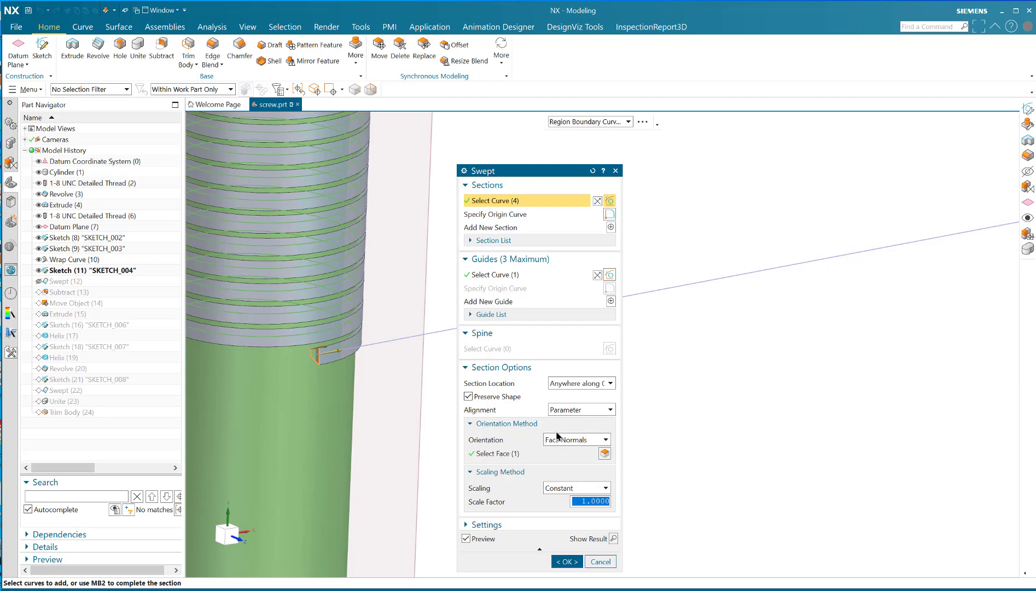
click(560, 560)
- Make Subtract (13) current so the third rod is cut with the trapezoid thread
scroll(416, 382, down, 2)
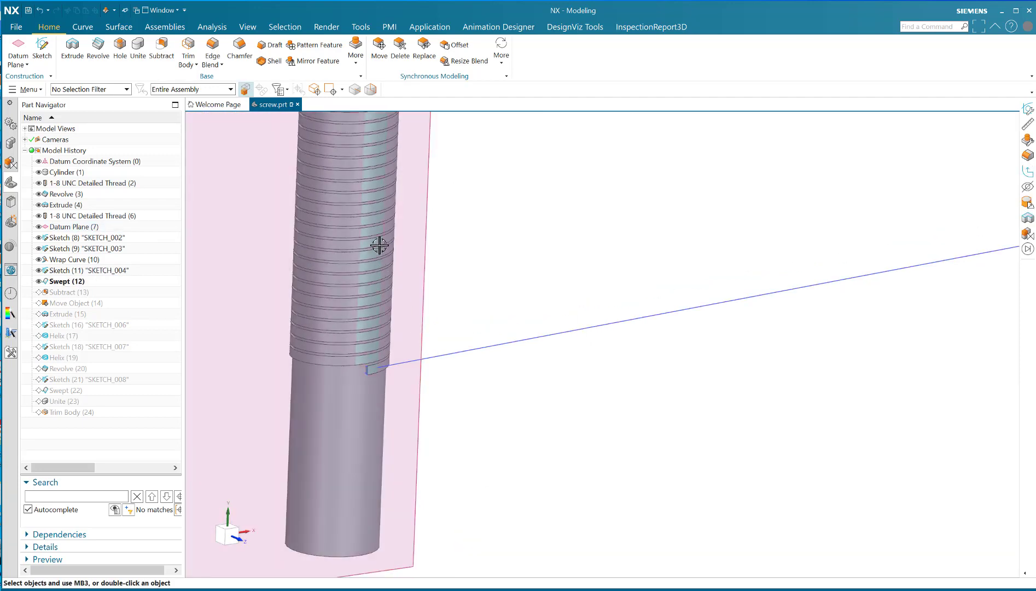
scroll(433, 352, down, 2)
middle_drag(433, 352, 425, 273)
scroll(295, 303, down, 1)
click(80, 292)
right_click(80, 293)
click(117, 339)
scroll(474, 304, down, 2)
scroll(470, 322, up, 2)
scroll(471, 322, down, 3)
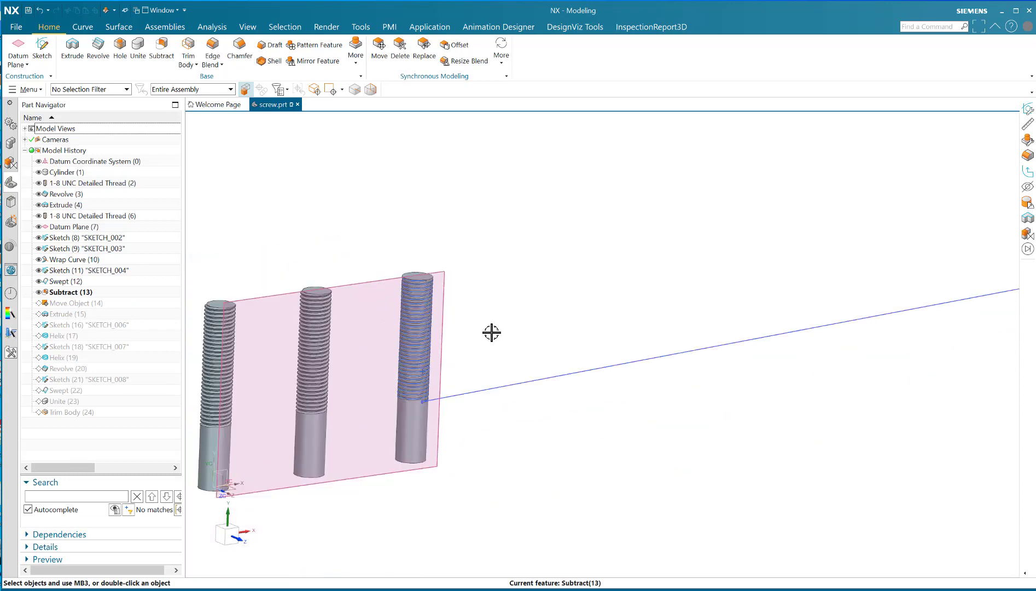
mouse_move(487, 333)
middle_down()
mouse_move(471, 307)
mouse_move(478, 328)
middle_up()
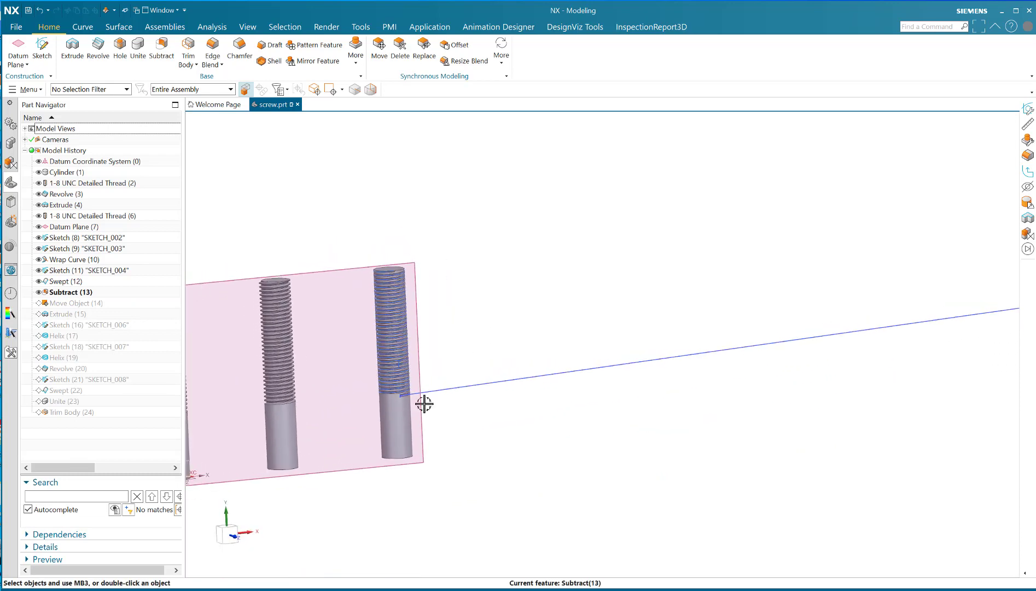
scroll(420, 397, up, 6)
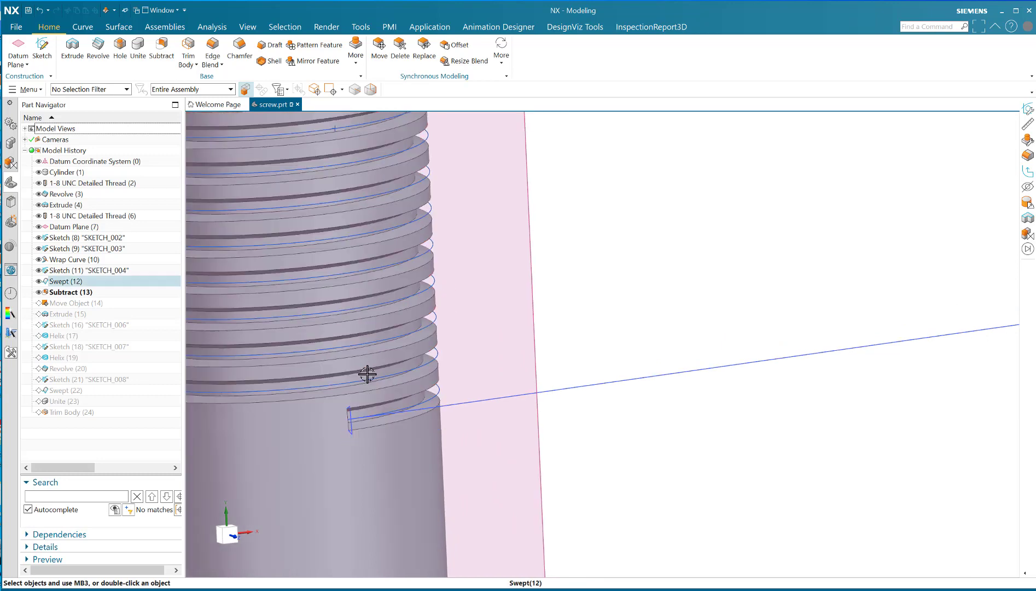
scroll(368, 376, down, 6)
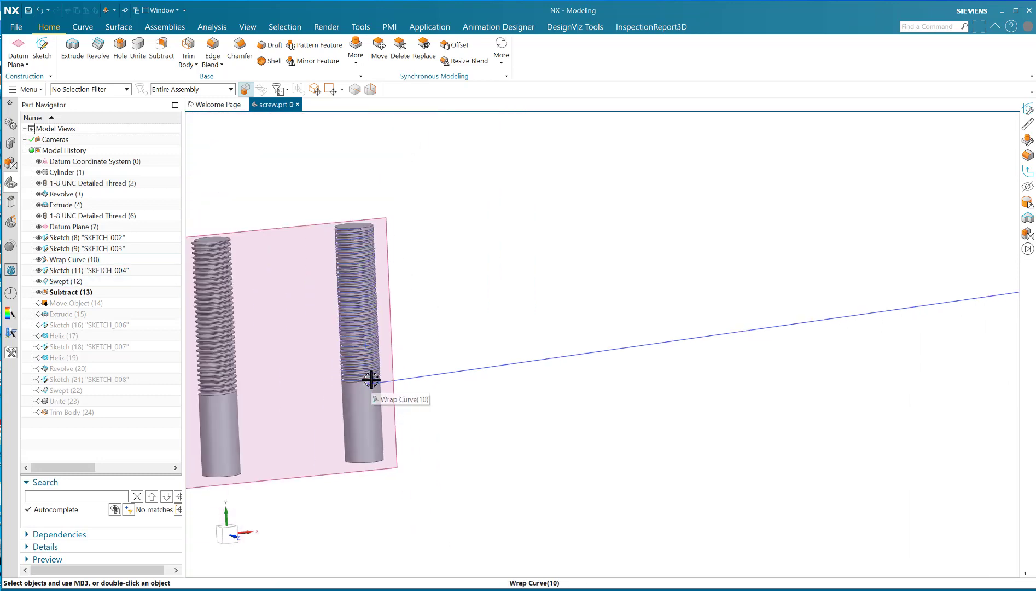
scroll(236, 371, up, 6)
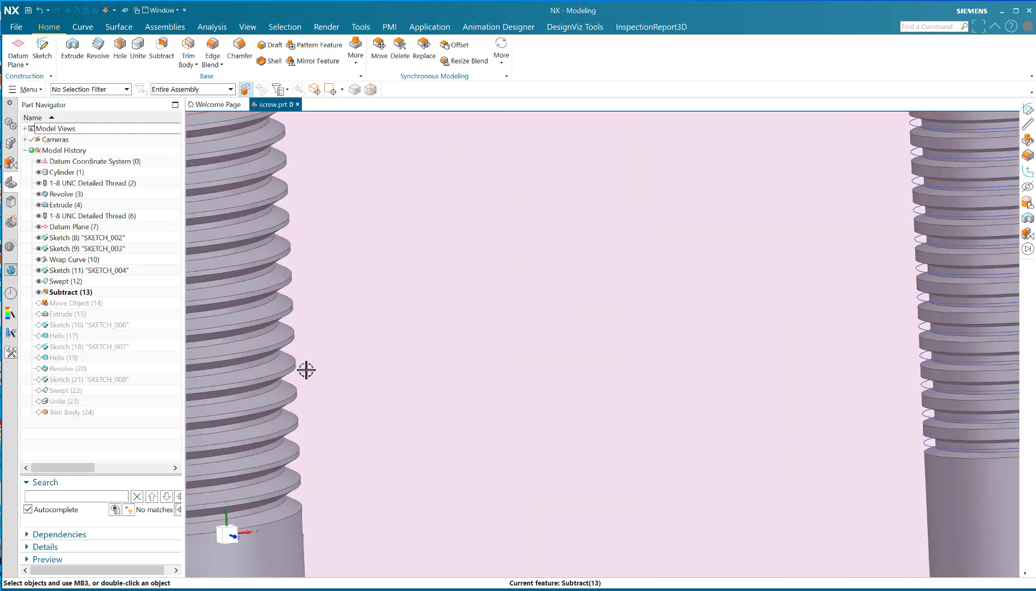
middle_drag(305, 370, 305, 363)
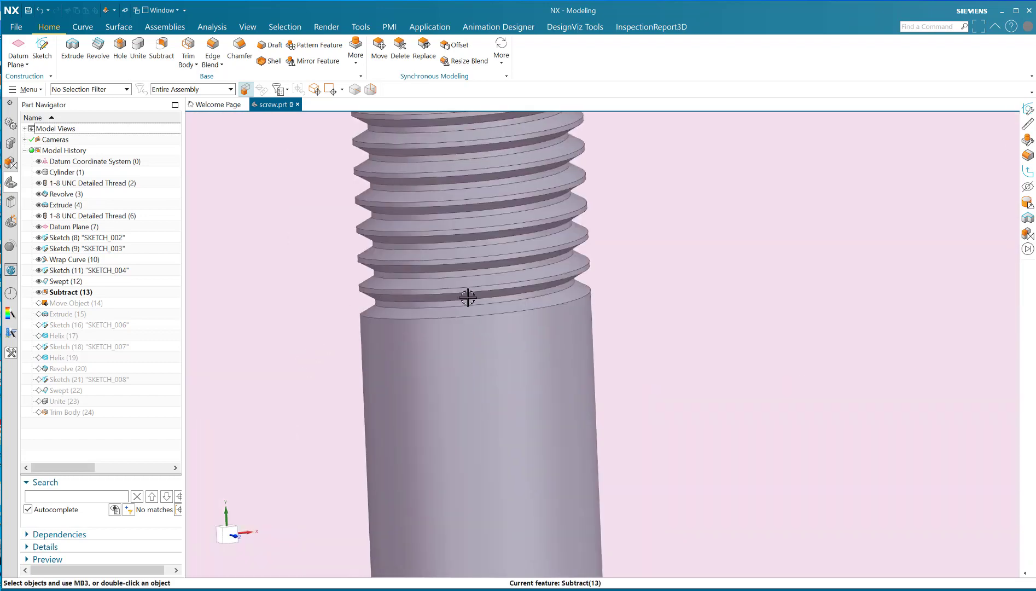
scroll(509, 288, down, 8)
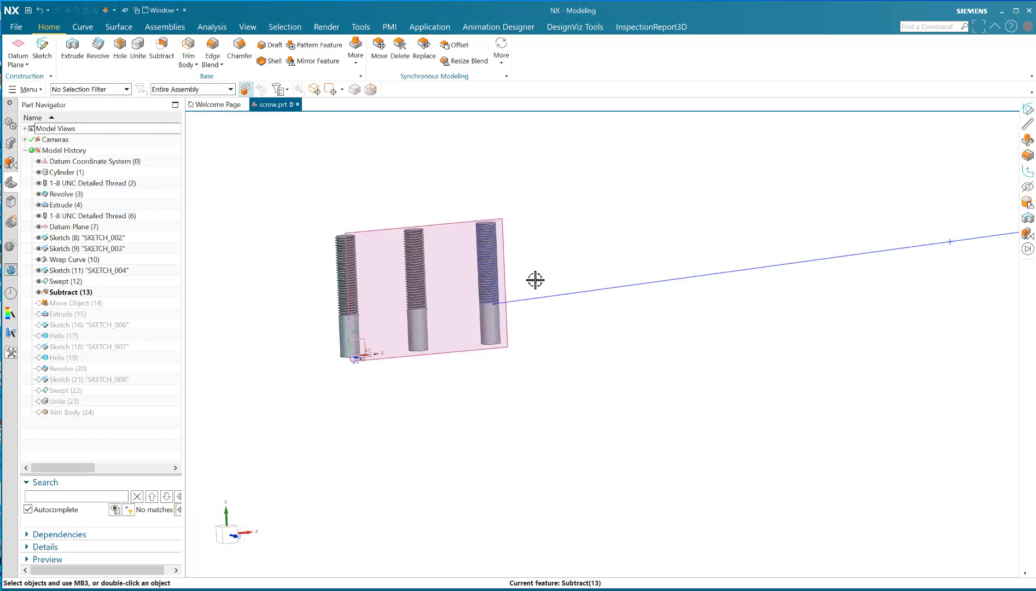
scroll(536, 277, up, 8)
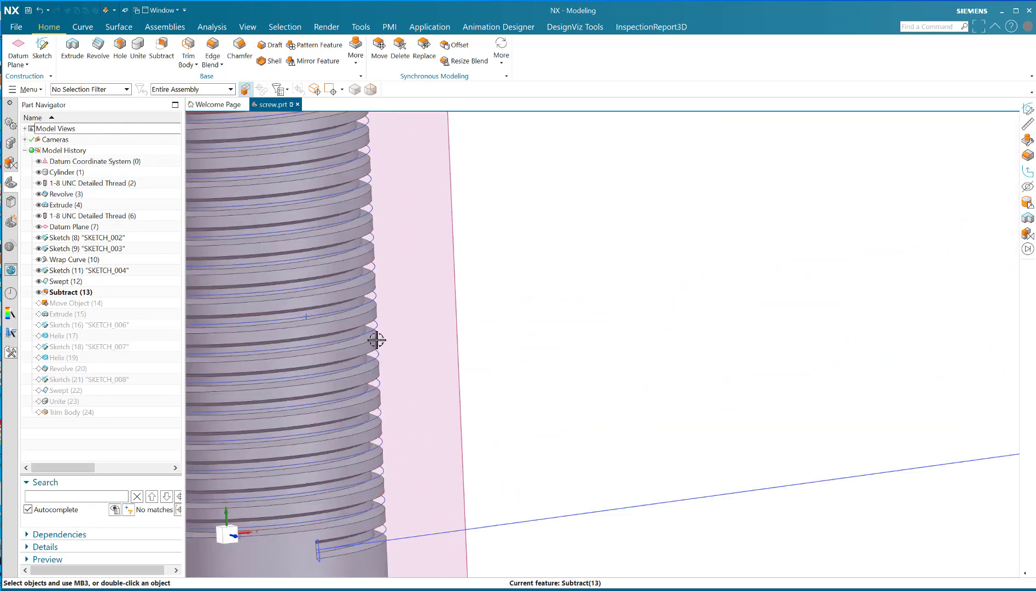
scroll(377, 340, down, 5)
click(81, 304)
click(72, 315)
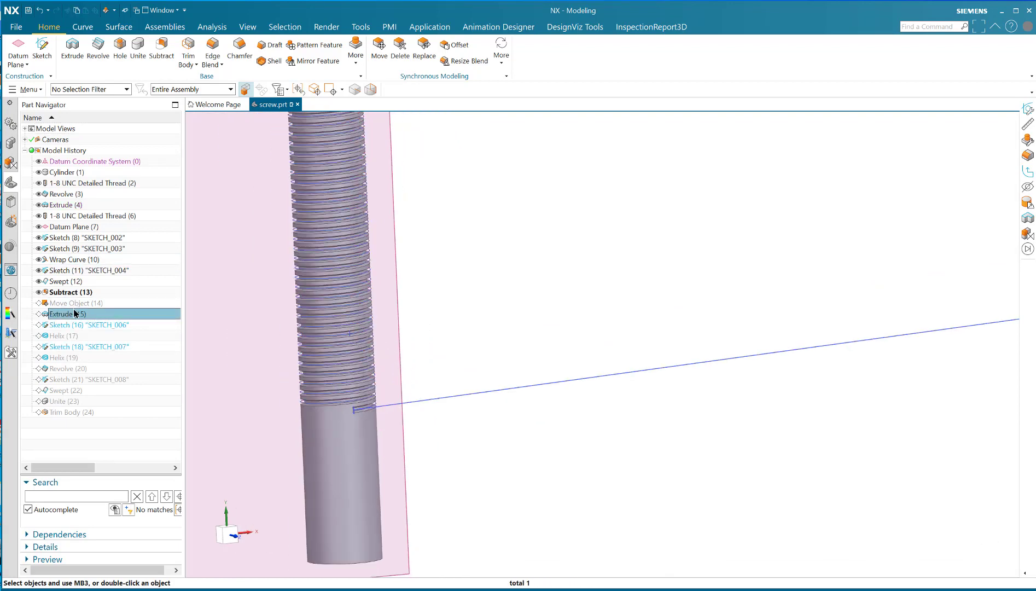
- Roll the model forward to Extrude (15), then to SKETCH_006
right_click(73, 313)
click(115, 343)
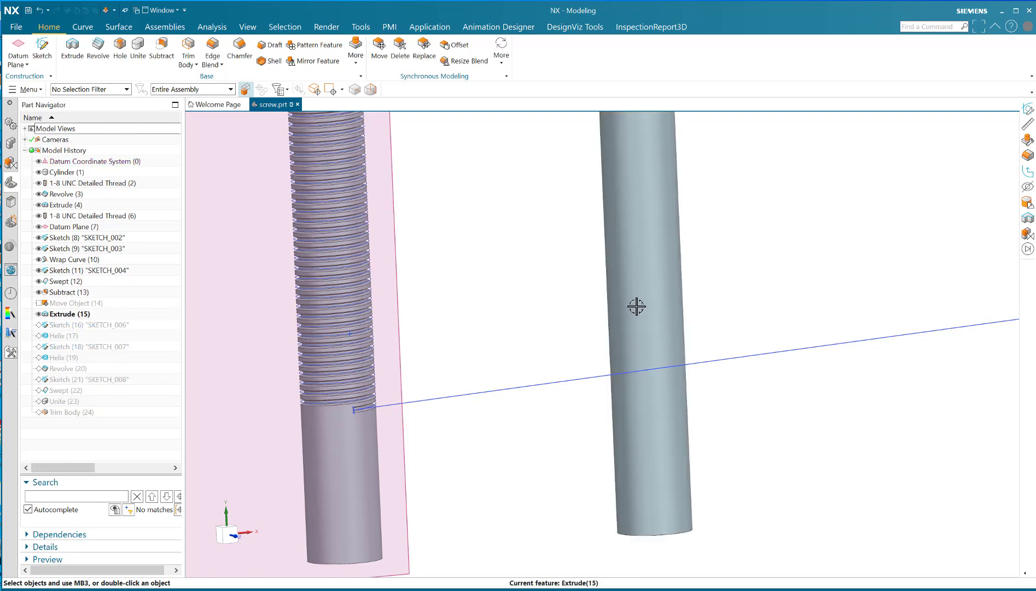
right_click(99, 326)
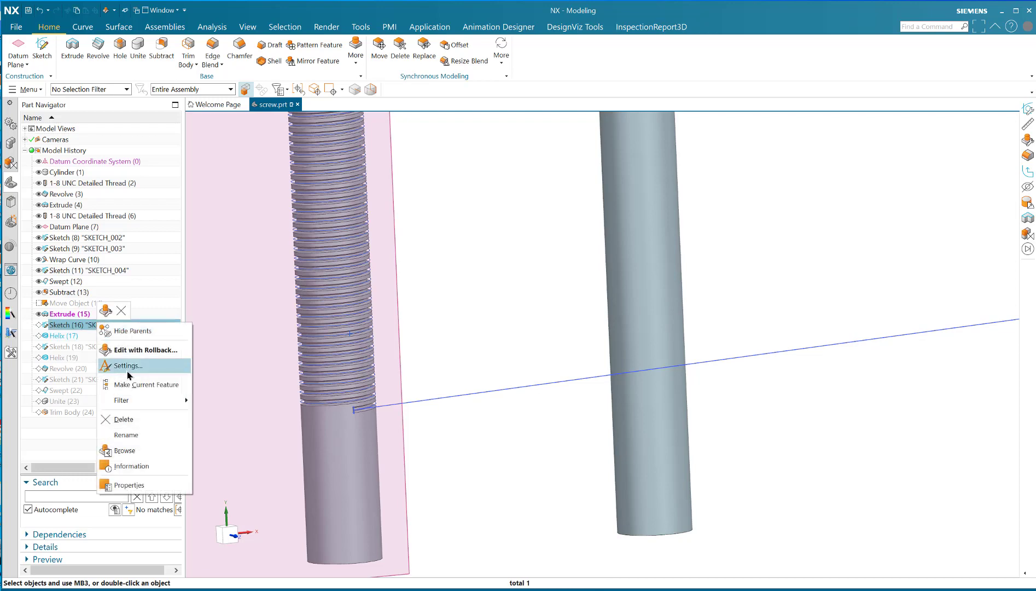
click(140, 385)
scroll(517, 375, down, 5)
- Switch the view display to wireframe with dim edges
click(86, 336)
right_click(85, 335)
click(299, 226)
scroll(593, 296, up, 3)
right_click(599, 291)
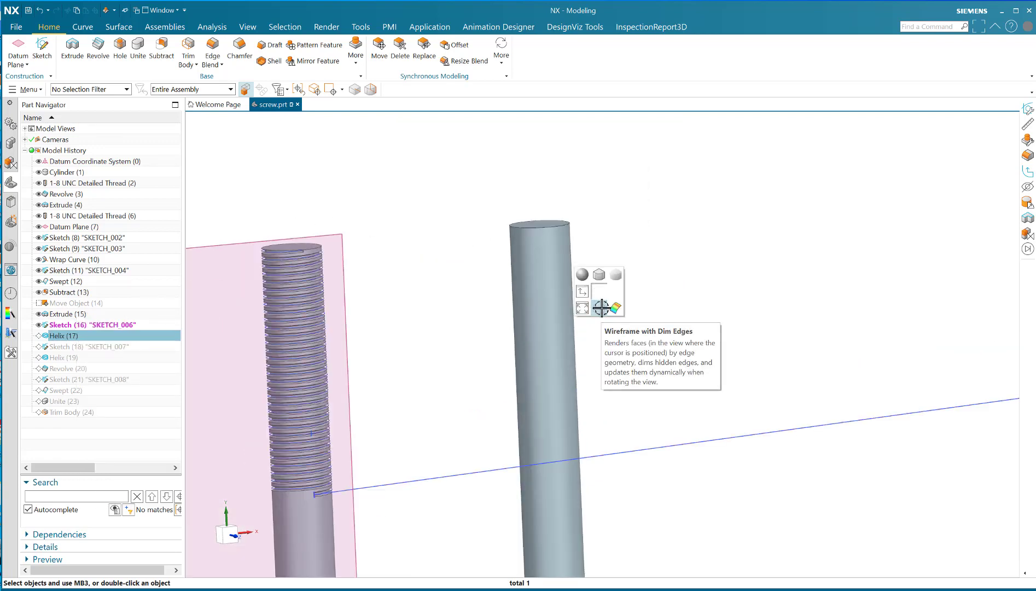
click(600, 307)
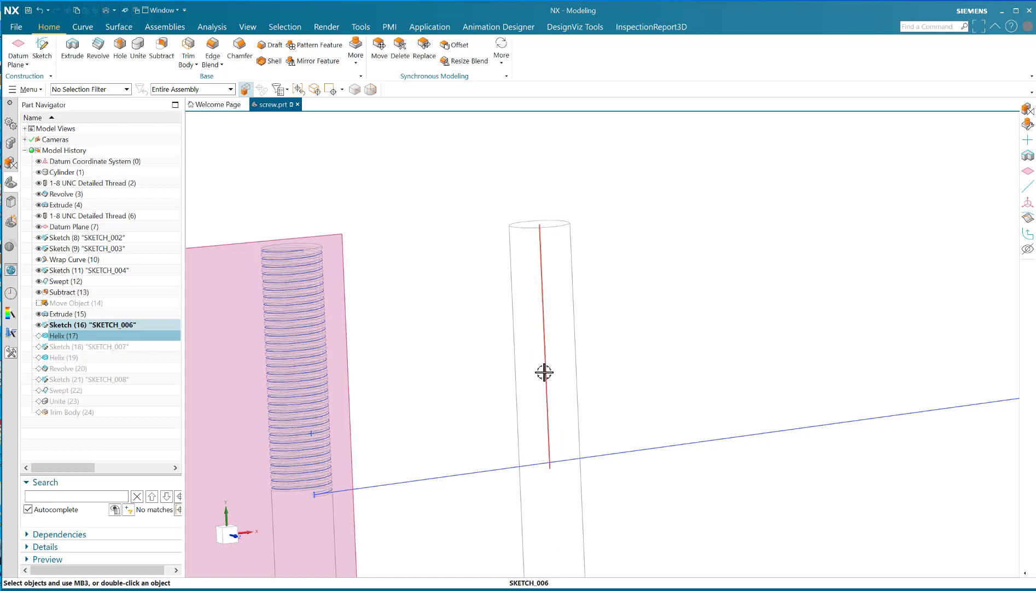
scroll(511, 365, down, 3)
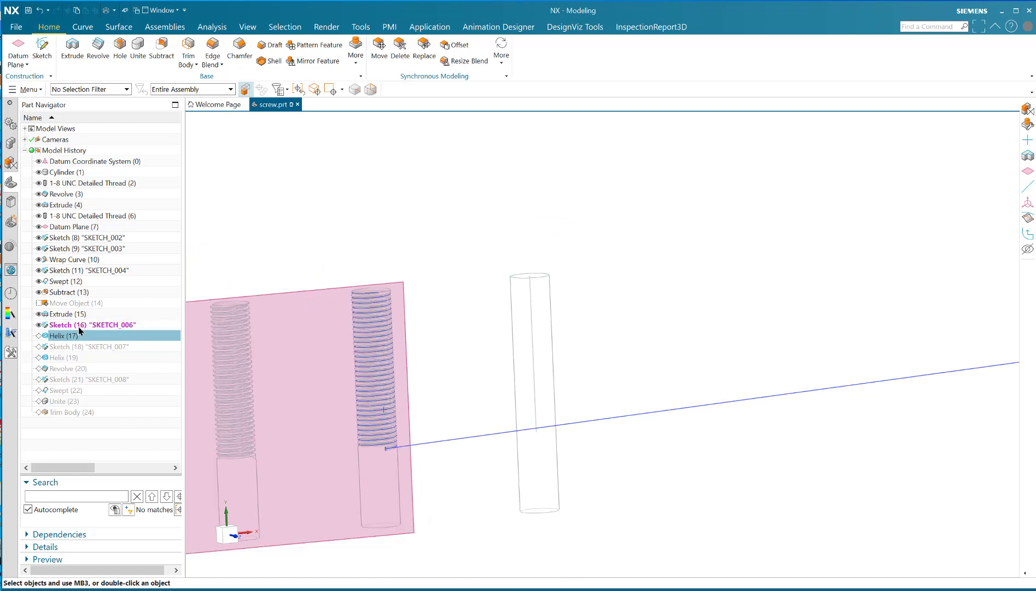
- Make Helix (17) current and inspect its coils around the fourth rod
right_click(91, 338)
click(133, 396)
scroll(606, 386, up, 5)
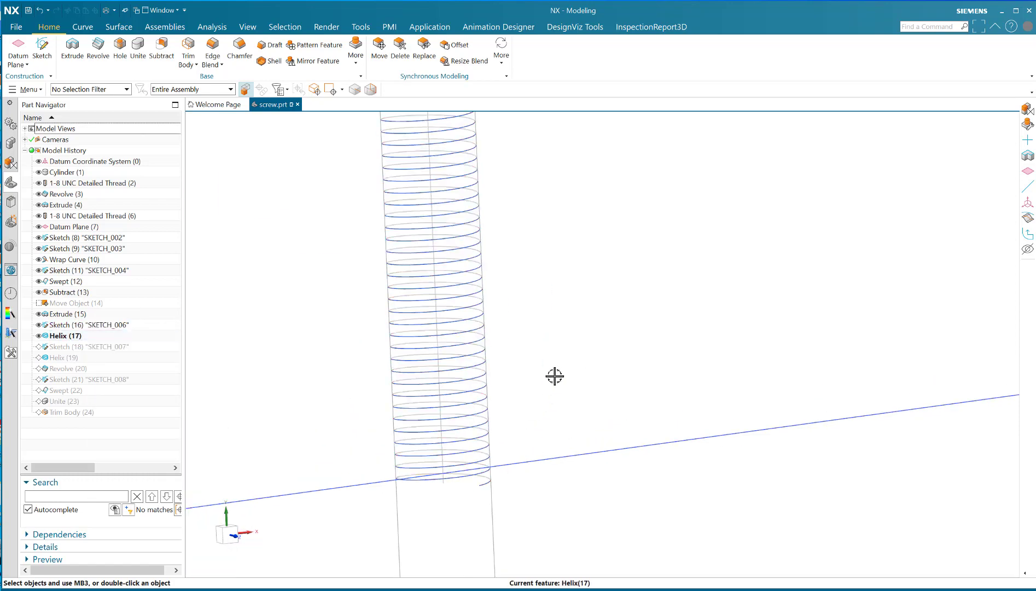
scroll(552, 374, down, 5)
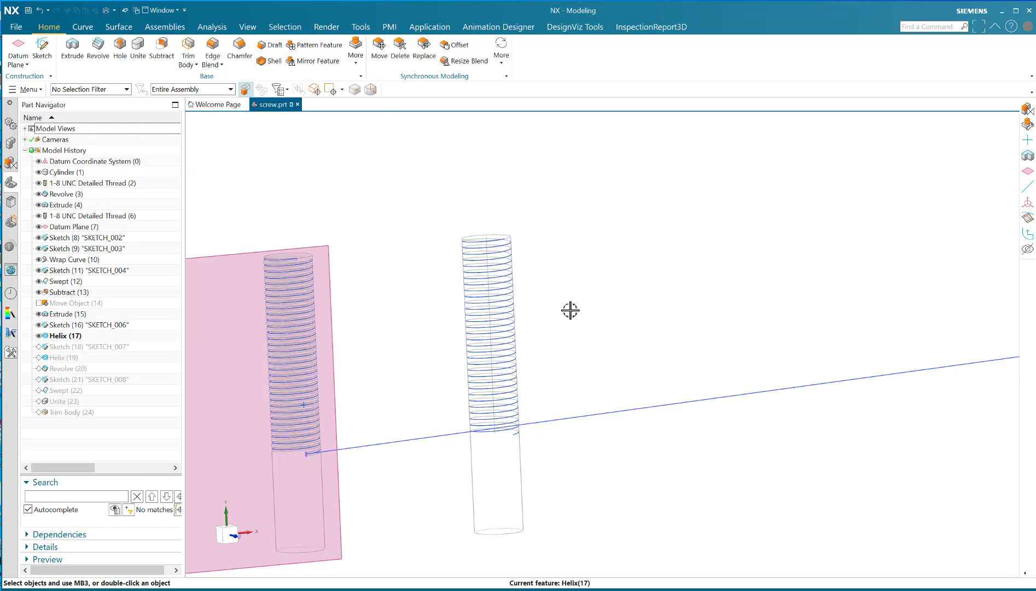
scroll(555, 361, down, 5)
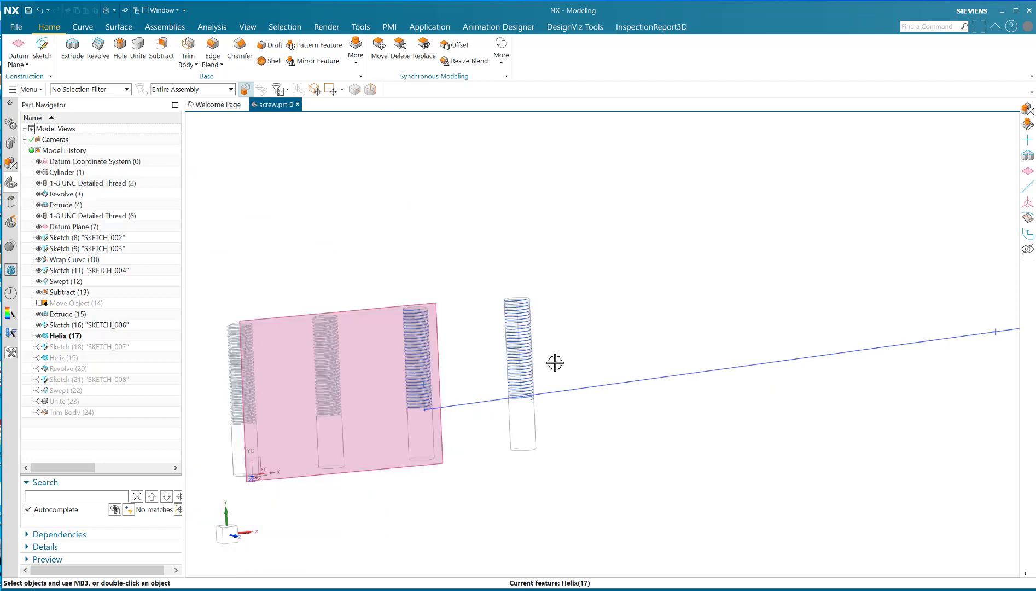
click(617, 375)
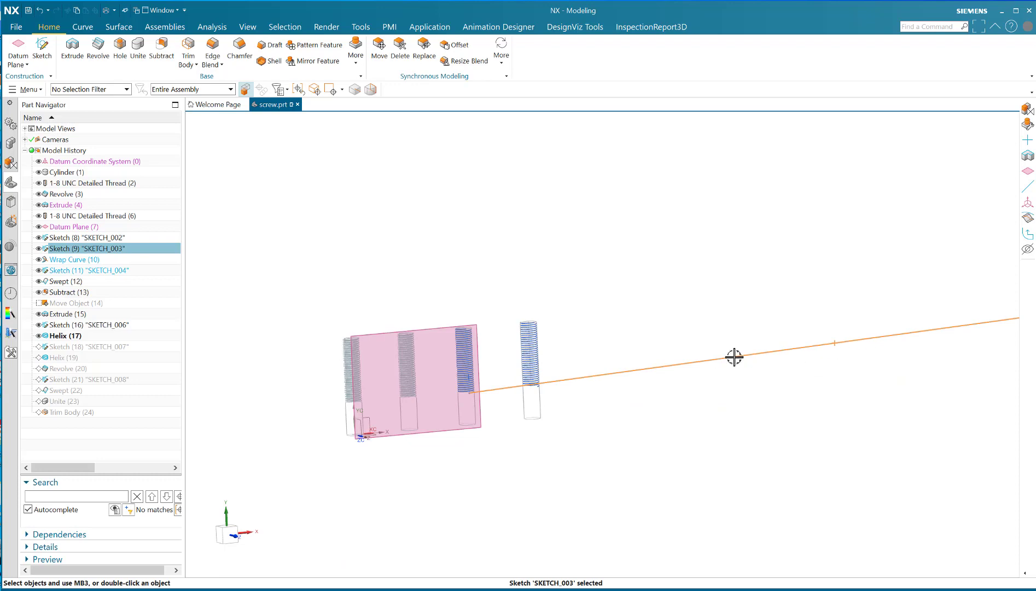
scroll(585, 341, up, 5)
scroll(479, 333, up, 6)
middle_drag(471, 378, 451, 338)
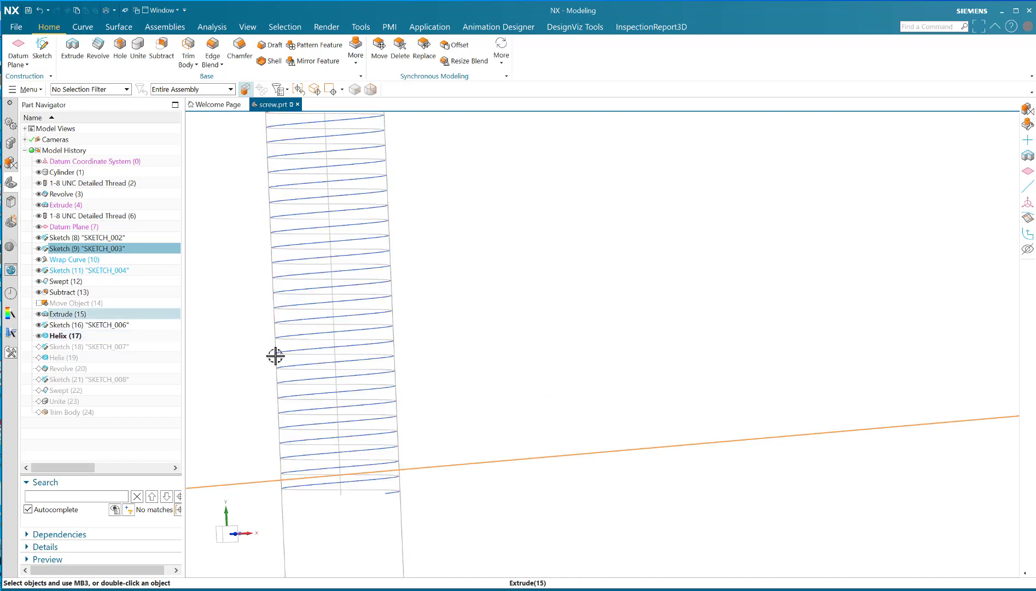
- Make Sketch (18) current, then roll forward again to Helix (19)
click(85, 347)
right_click(85, 347)
click(122, 406)
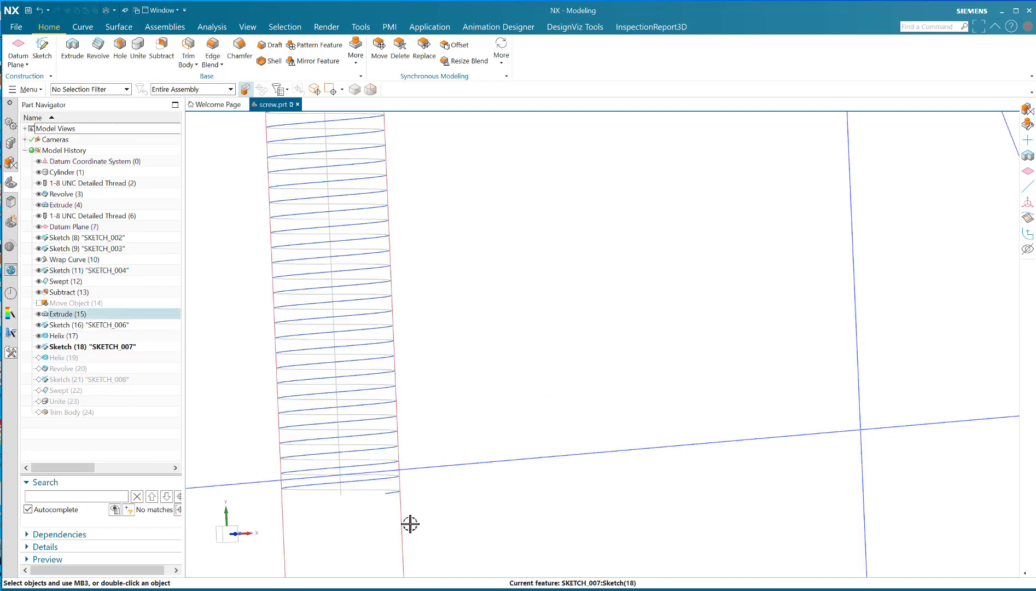
scroll(395, 497, down, 3)
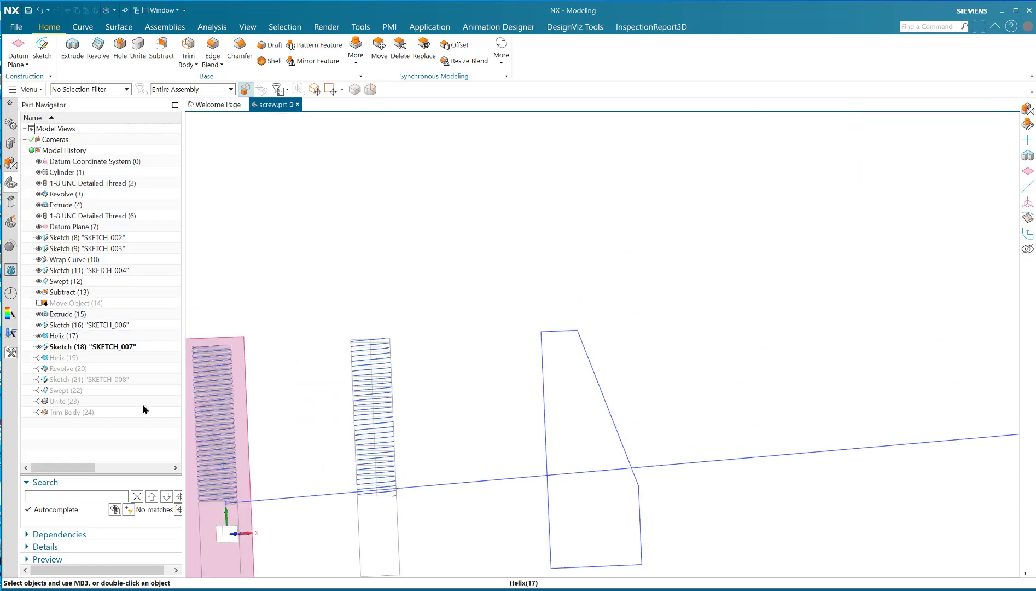
scroll(399, 411, up, 3)
scroll(333, 350, down, 1)
scroll(326, 334, up, 1)
scroll(325, 327, up, 2)
scroll(377, 319, down, 2)
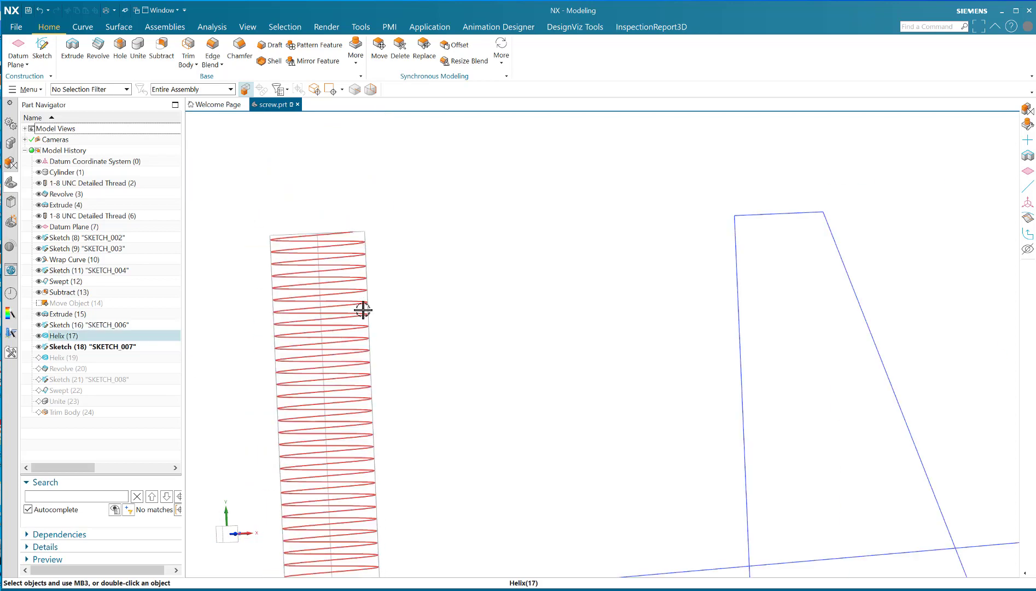
scroll(360, 284, down, 1)
scroll(370, 465, up, 2)
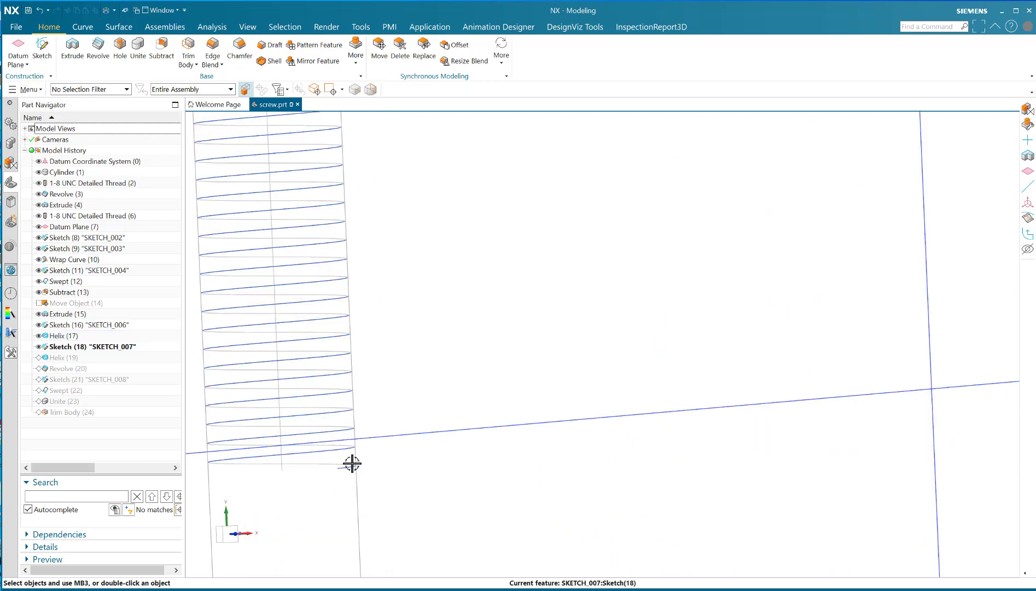
scroll(357, 427, down, 1)
scroll(357, 424, down, 2)
right_click(65, 357)
click(107, 419)
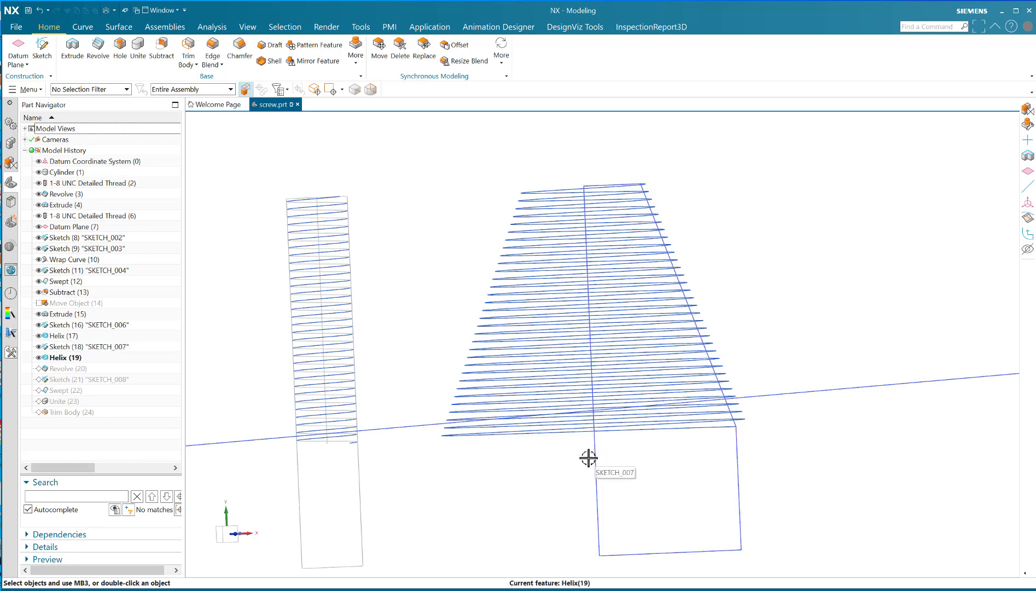
- Return to Sketch (18) and review SKETCH_007's tapered profile dimensions, then finish the sketch
click(90, 347)
right_click(90, 348)
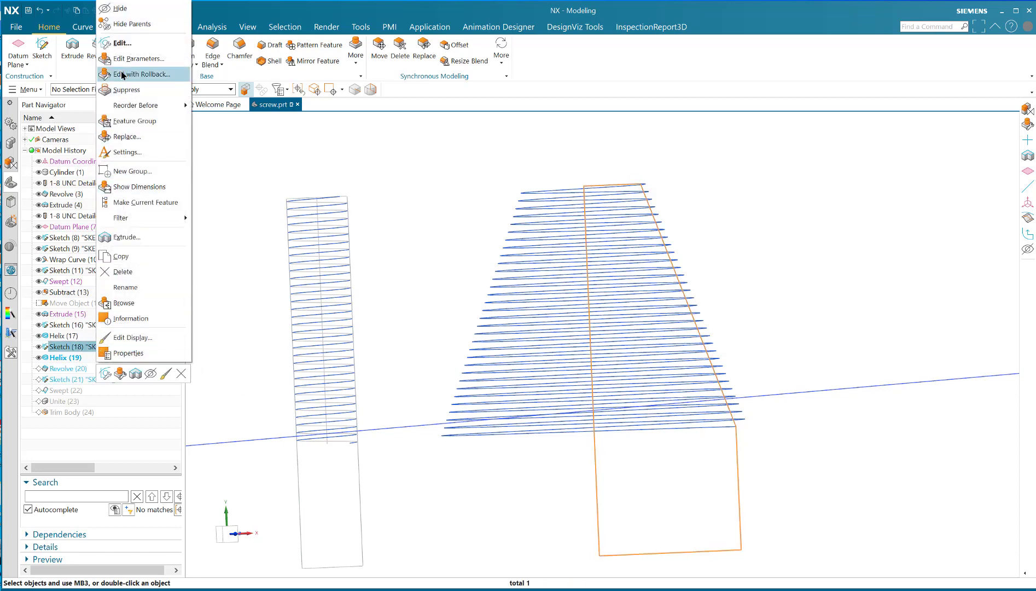
click(127, 202)
double_click(592, 259)
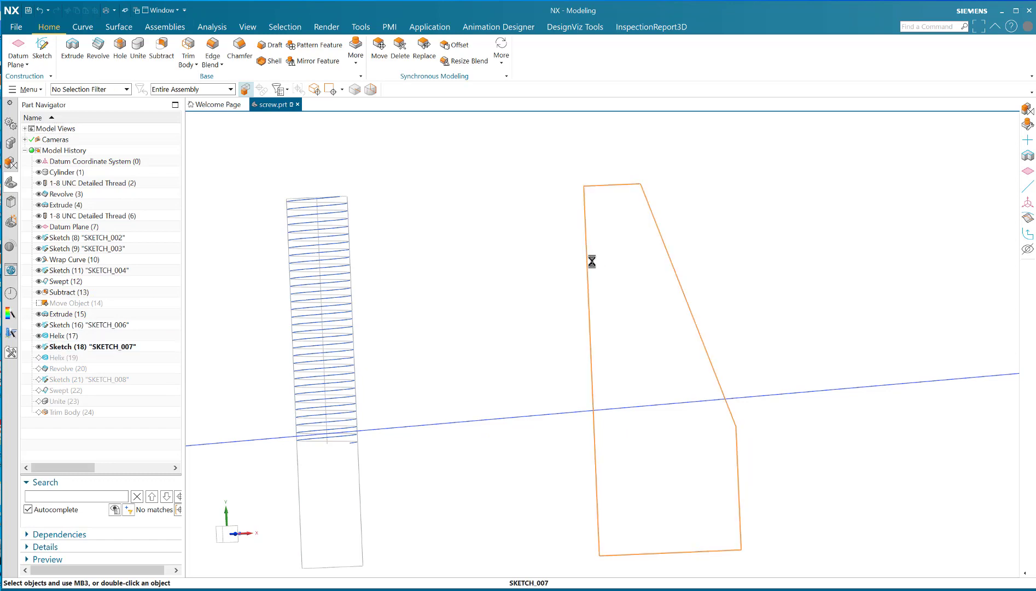
scroll(656, 384, up, 5)
scroll(653, 360, down, 4)
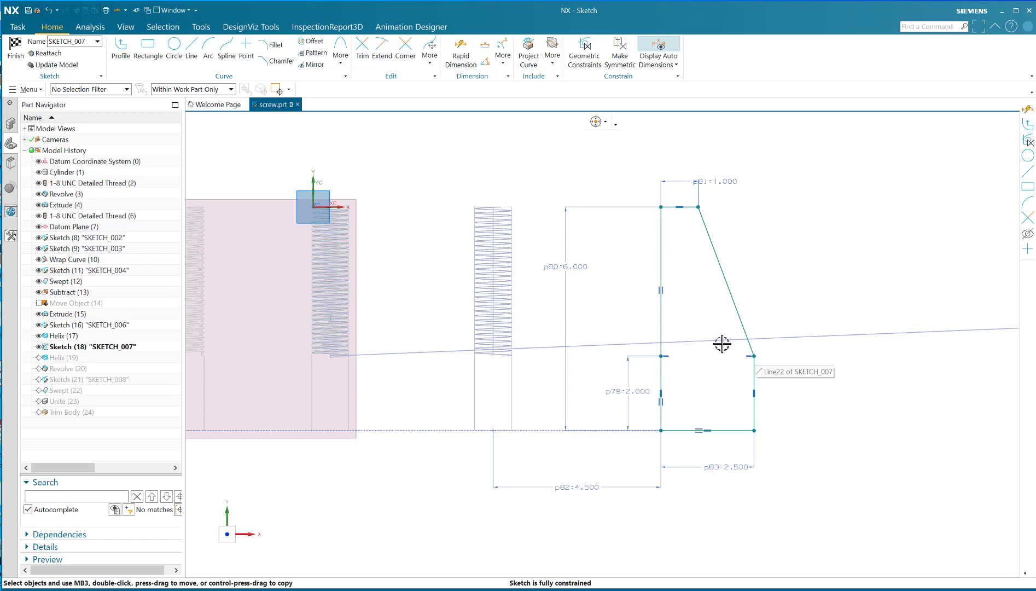
scroll(687, 324, up, 3)
scroll(675, 332, down, 3)
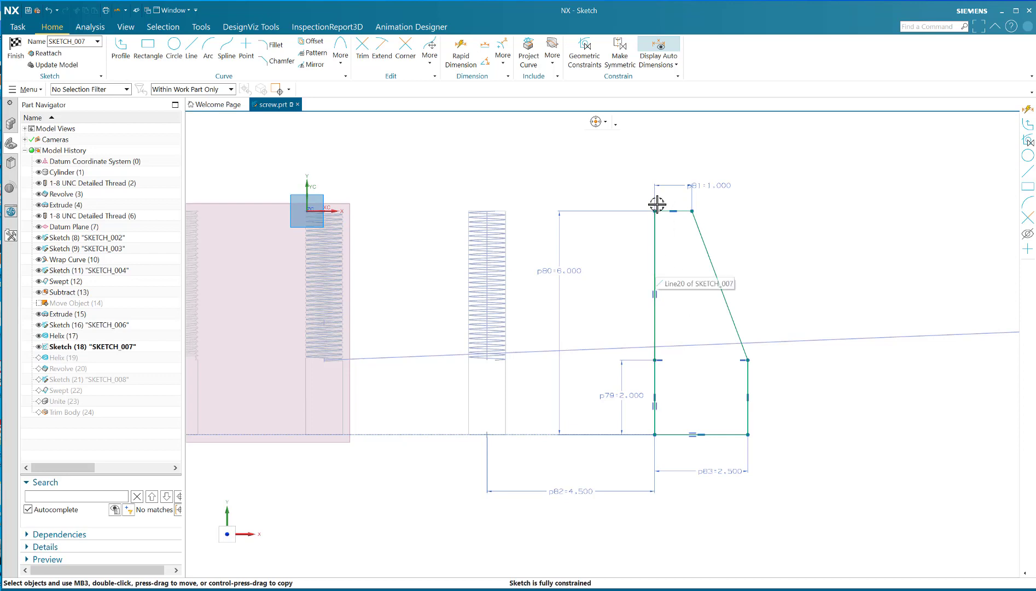
scroll(667, 420, up, 1)
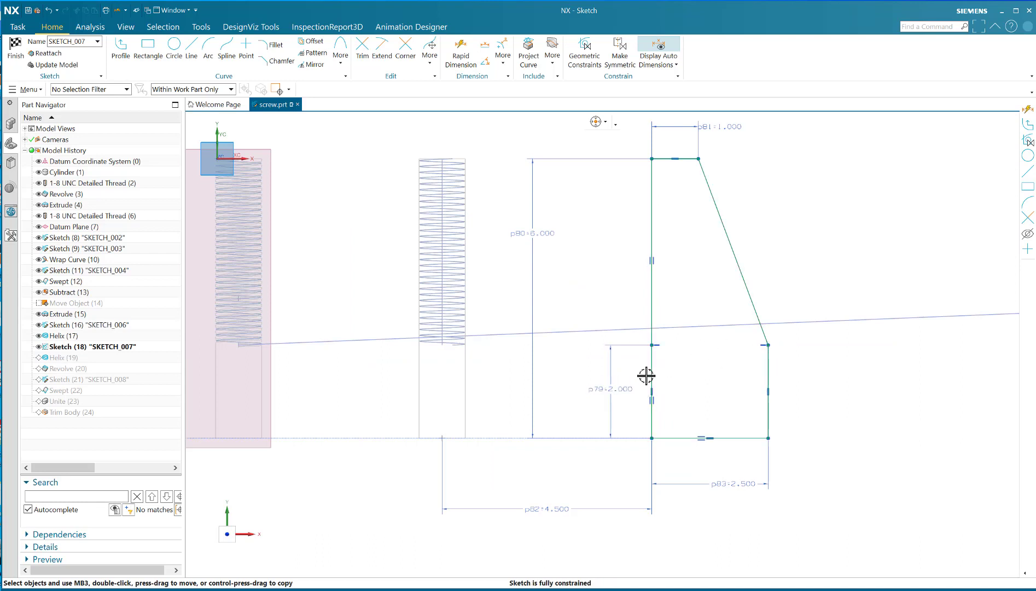
click(13, 47)
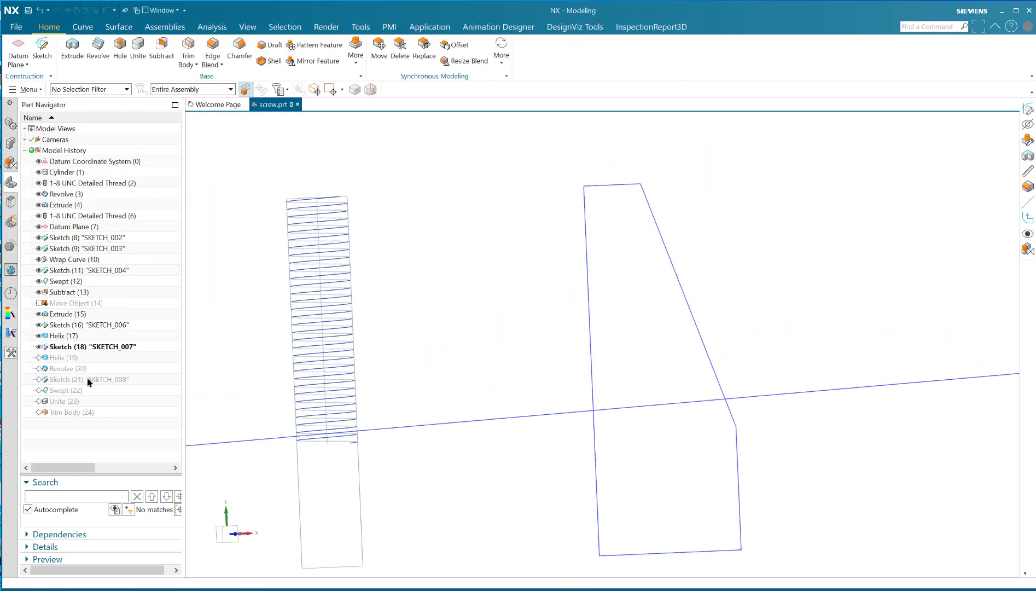
- Make Helix (19) the current feature to show the conical helix
click(66, 360)
right_click(66, 360)
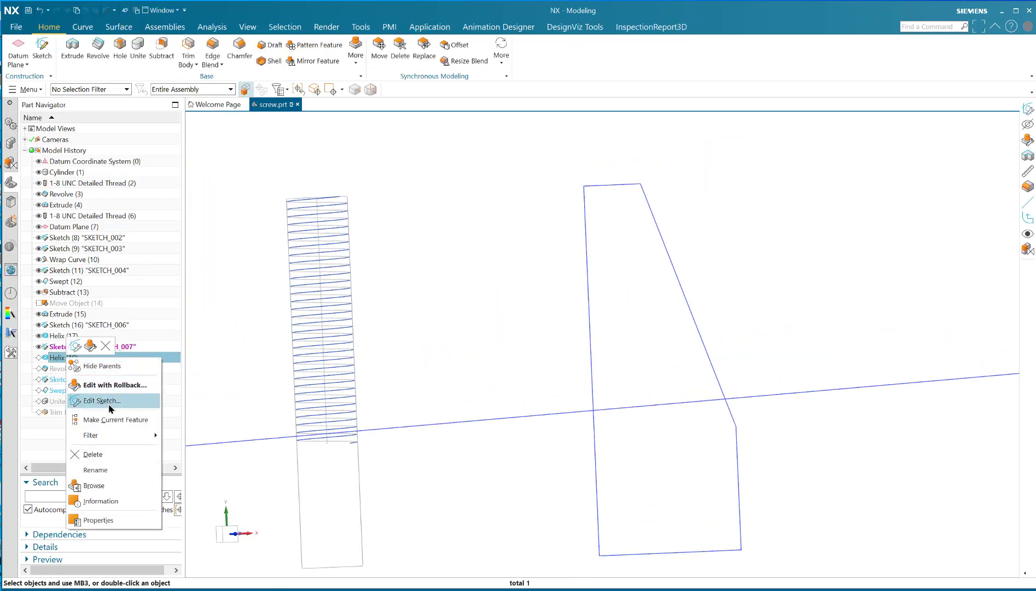
click(114, 419)
scroll(594, 370, up, 5)
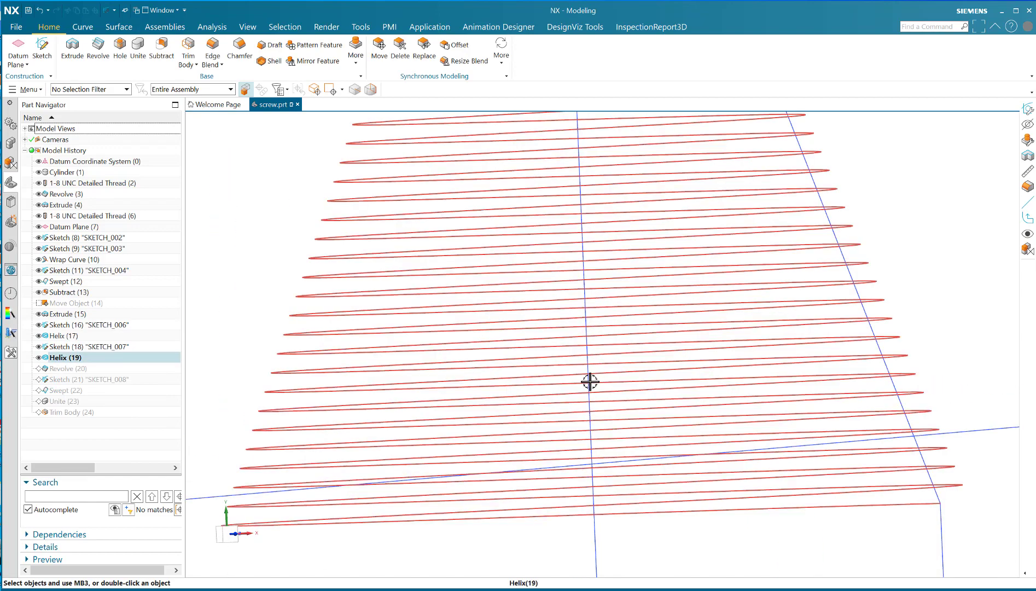
scroll(577, 264, down, 5)
middle_drag(481, 217, 472, 229)
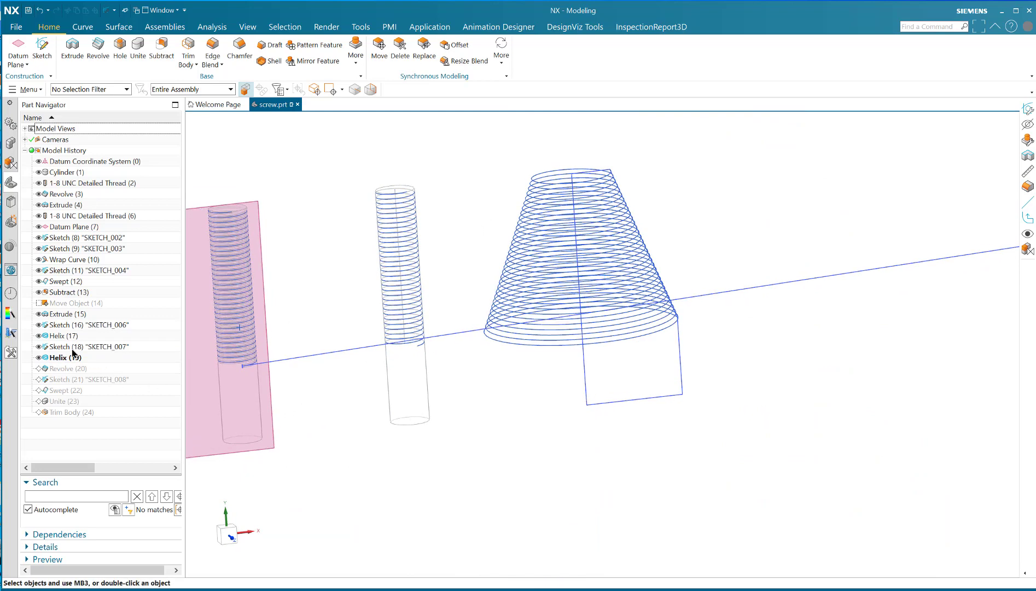
- Review Helix (19): Along Spine, By Law Curve, 32 turns, then accept it unchanged
double_click(66, 357)
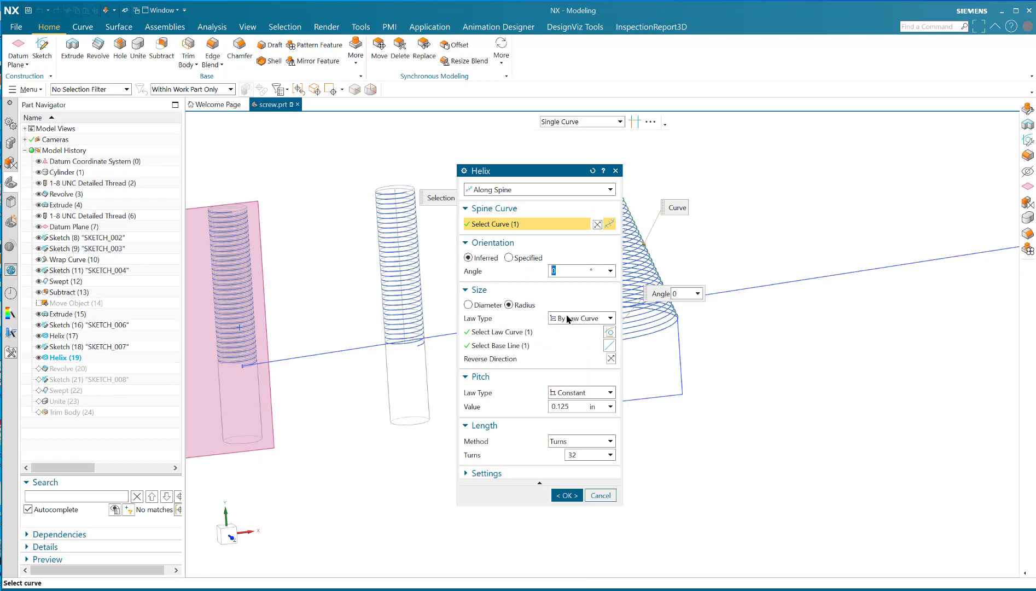
drag(556, 176, 335, 160)
scroll(607, 169, up, 5)
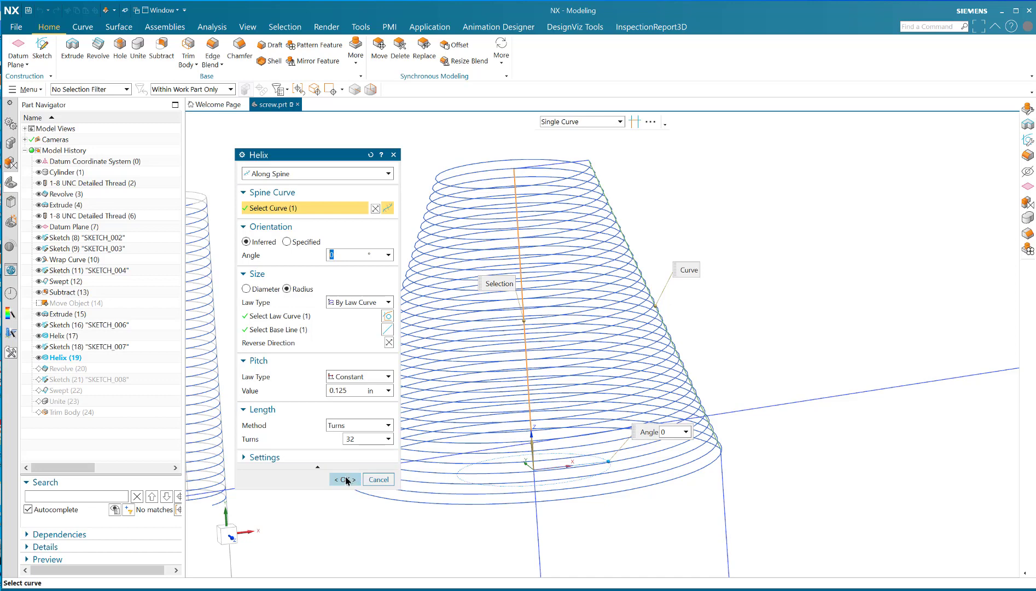
click(346, 479)
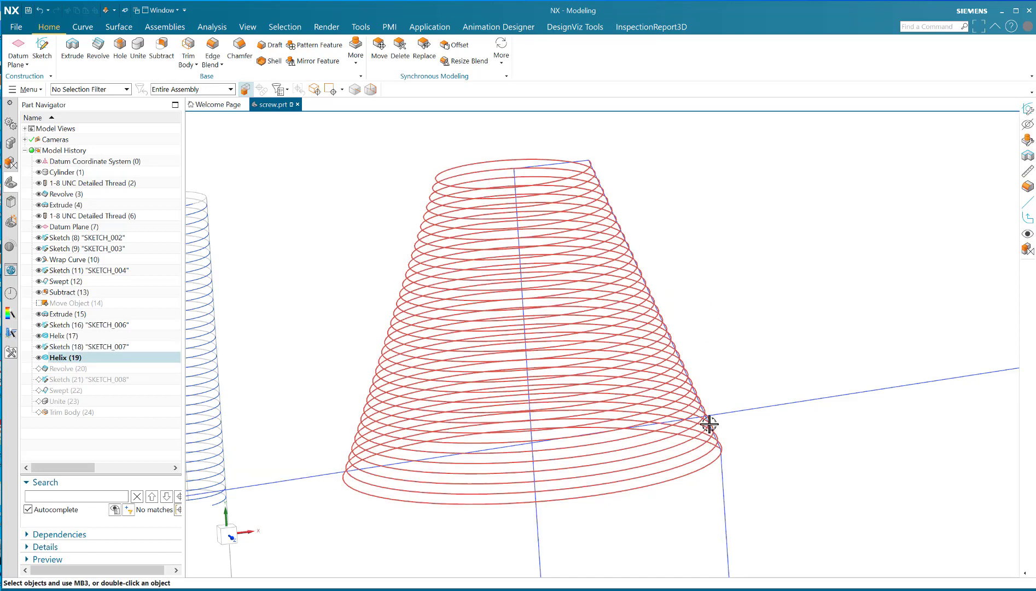
middle_drag(675, 248, 607, 241)
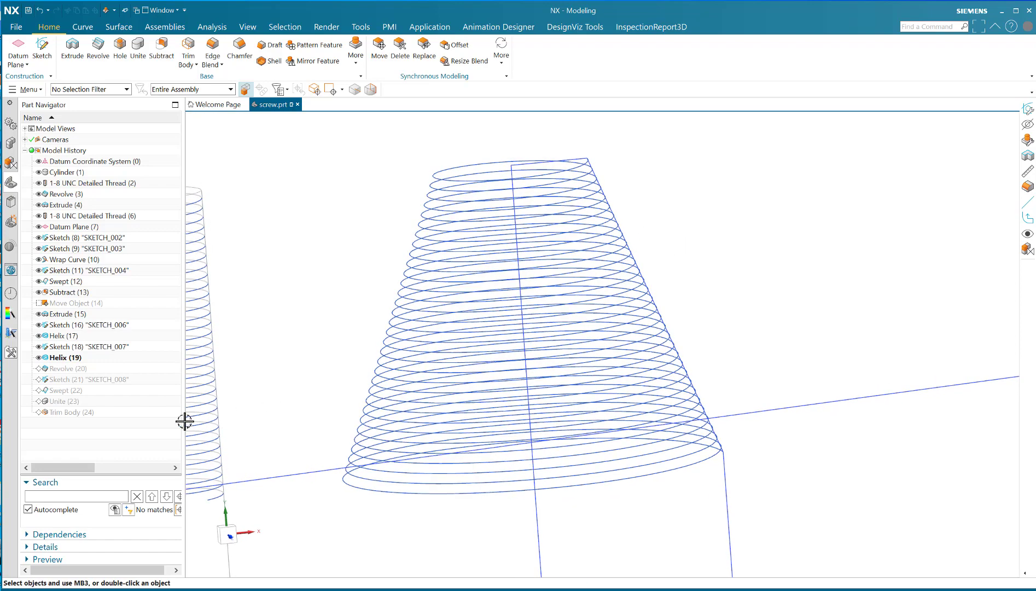
right_click(76, 368)
- Make Revolve (20) the current feature, adding the tapered cone body
click(115, 424)
scroll(640, 268, up, 2)
scroll(706, 262, down, 5)
- Switch the viewport display from wireframe to Shaded
right_click(718, 229)
click(717, 229)
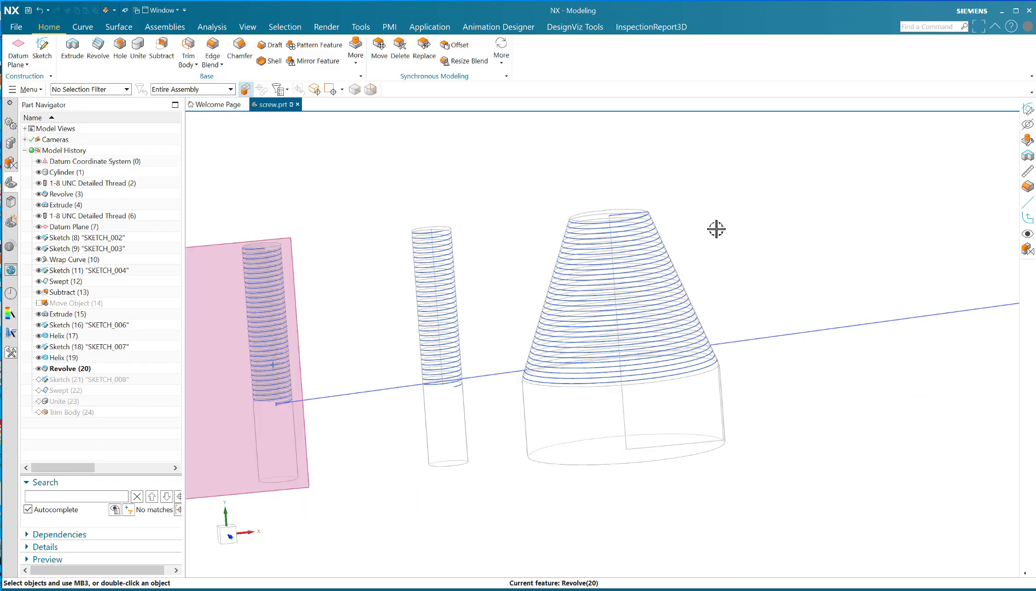
right_click(715, 228)
click(727, 220)
scroll(690, 265, up, 3)
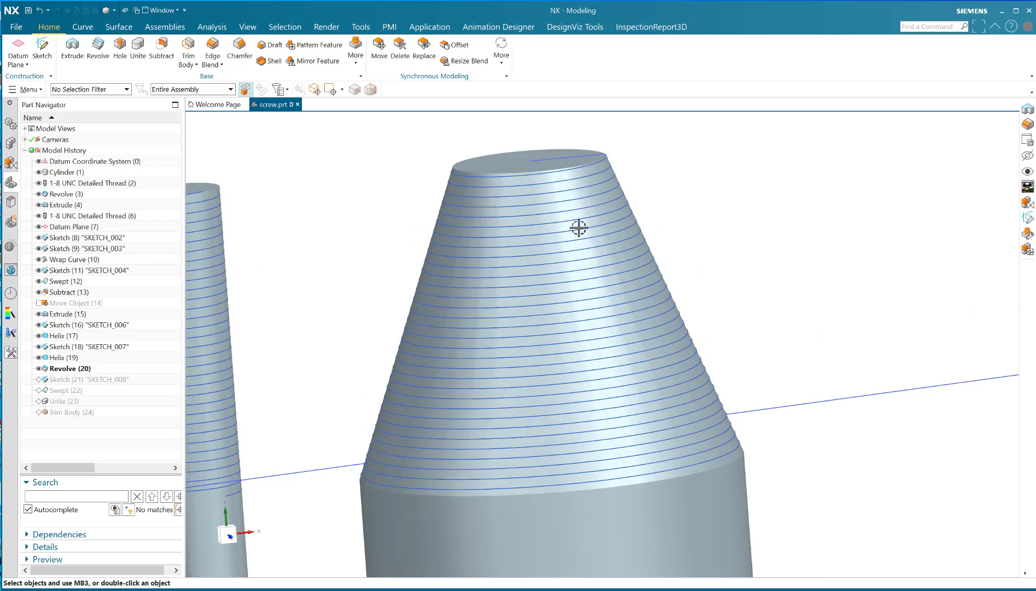
scroll(667, 228, down, 3)
mouse_move(661, 233)
middle_down()
mouse_move(691, 218)
mouse_move(665, 230)
middle_up()
- Make Sketch (21) current and focus on the cone's lower edge
right_click(85, 383)
click(132, 435)
scroll(668, 336, up, 6)
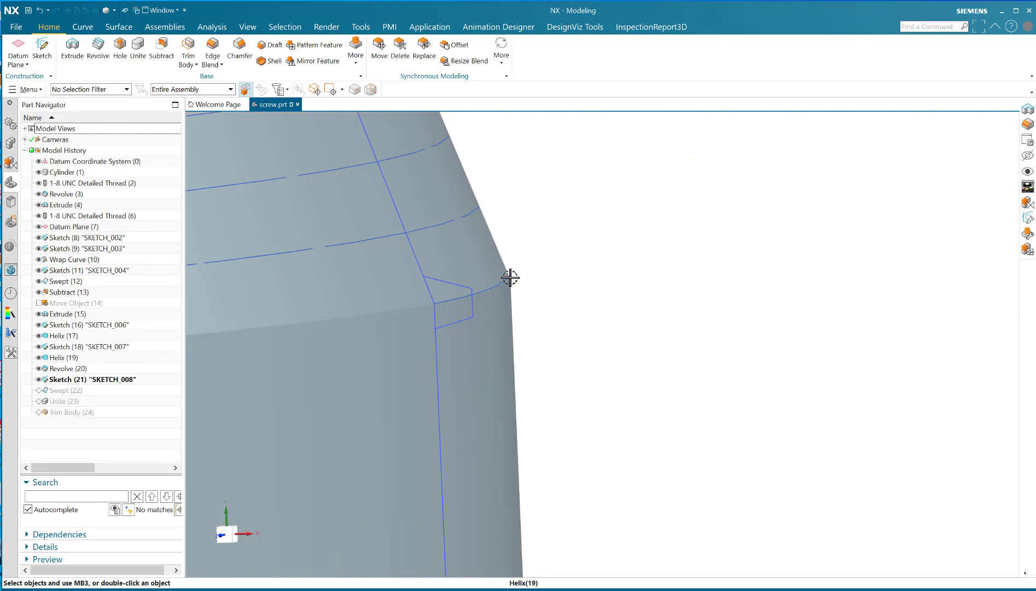
middle_drag(510, 277, 522, 273)
- Open SKETCH_008 and view its trapezoid thread profile square-on with F8
double_click(569, 255)
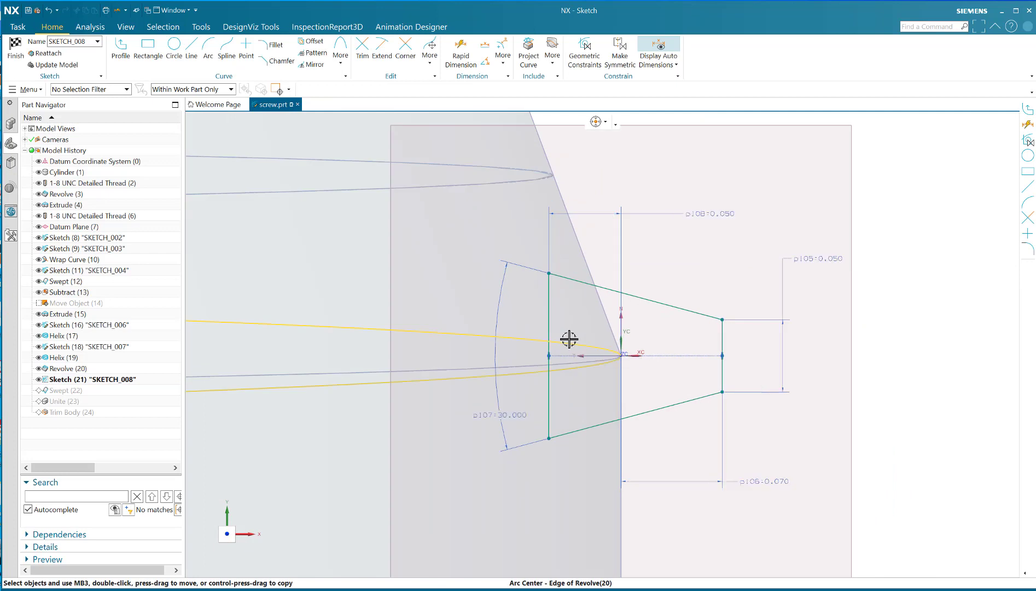
scroll(569, 340, down, 5)
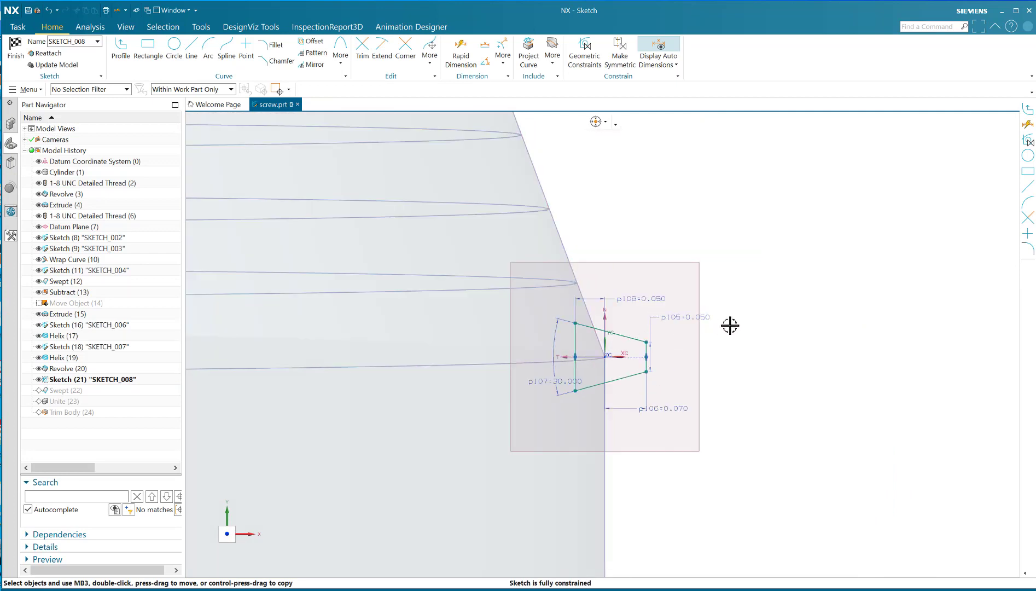
mouse_move(730, 324)
middle_down()
mouse_move(653, 328)
mouse_move(742, 354)
middle_up()
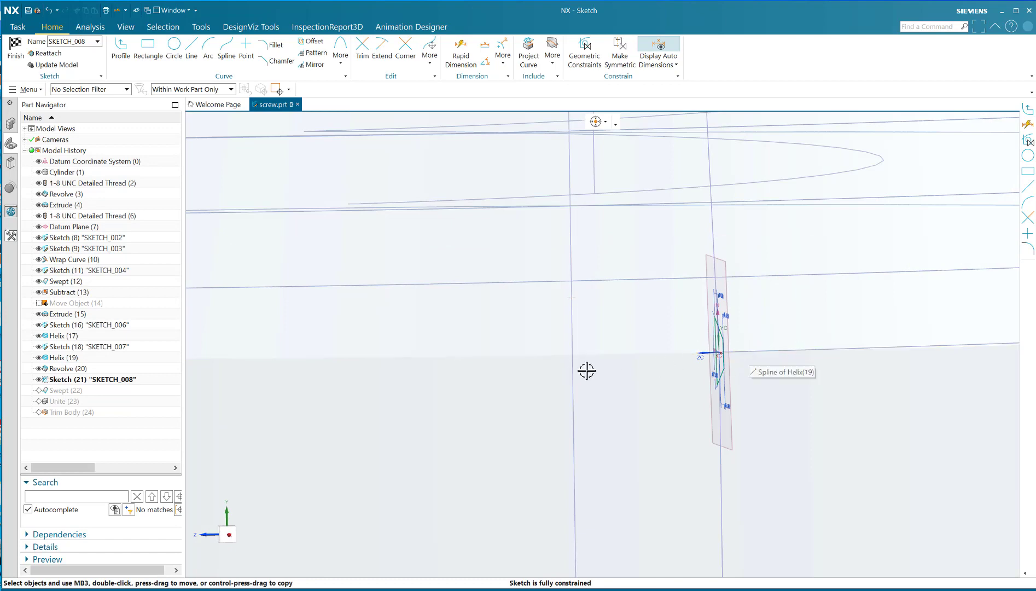
scroll(584, 367, down, 3)
scroll(583, 367, down, 2)
middle_drag(562, 368, 516, 352)
key(F8)
scroll(611, 343, up, 2)
scroll(590, 368, up, 4)
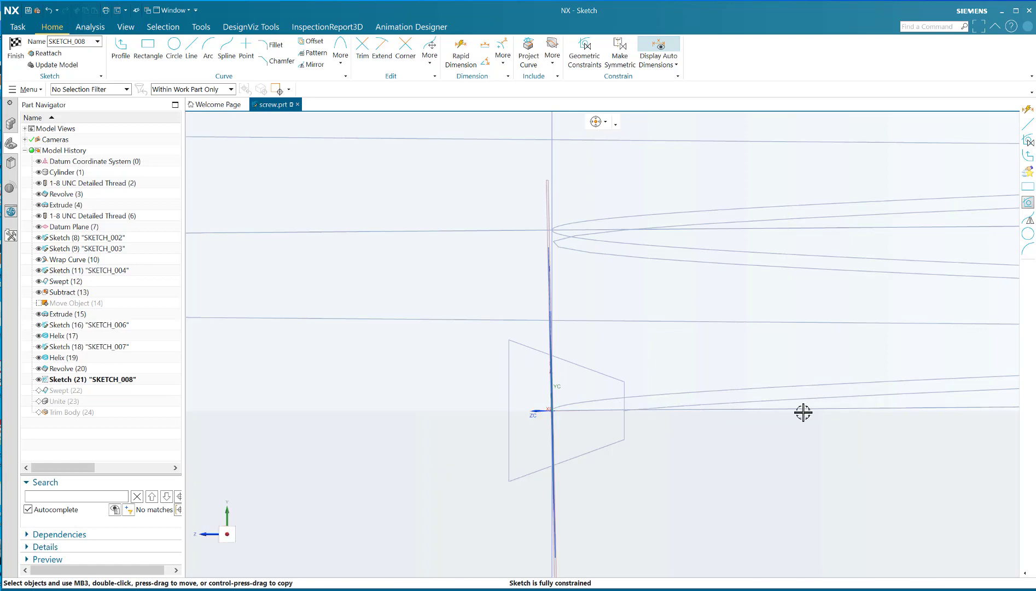
scroll(514, 352, down, 5)
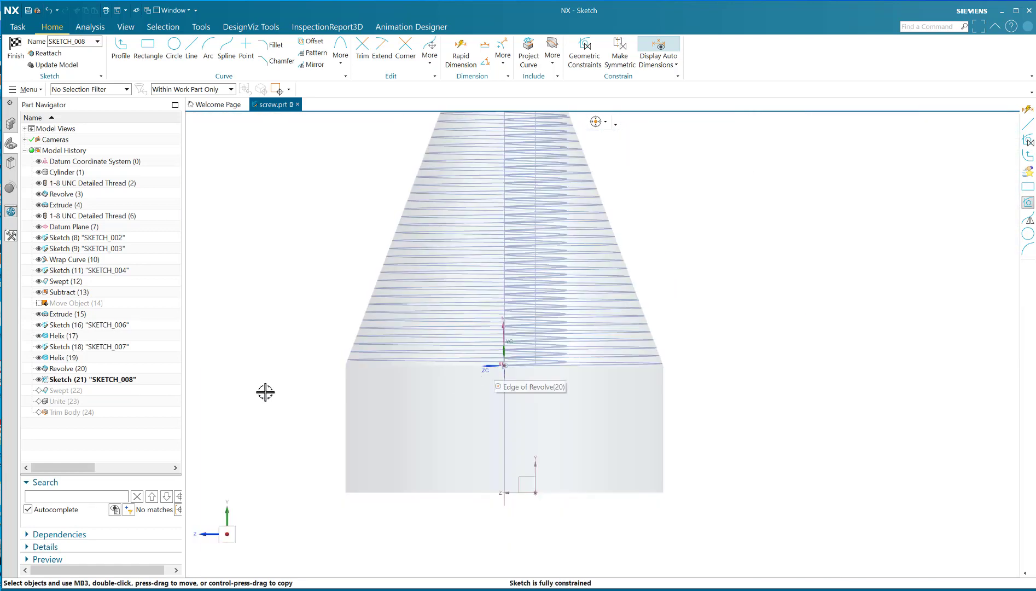
mouse_move(258, 344)
middle_down()
mouse_move(296, 342)
mouse_move(291, 351)
middle_up()
- Fit the whole model in view, then finish SKETCH_008 and return to Modeling
right_click(405, 289)
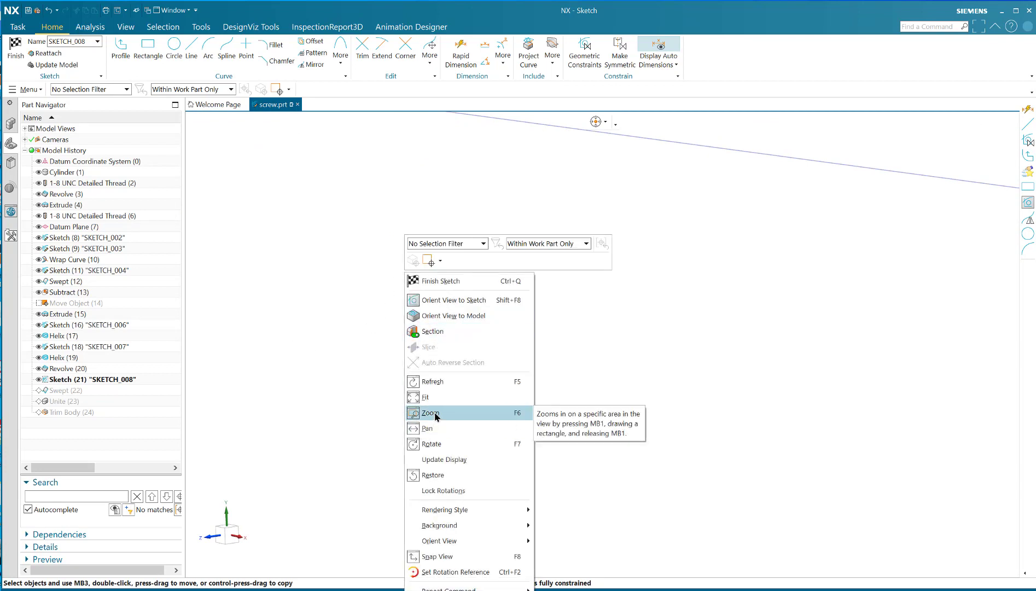
click(434, 414)
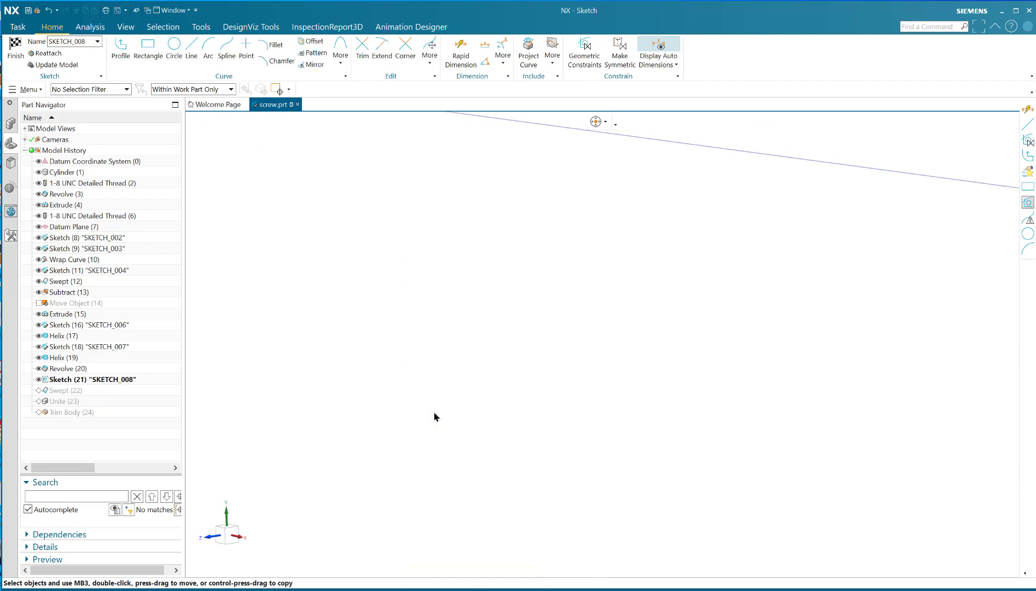
key(Escape)
right_click(298, 376)
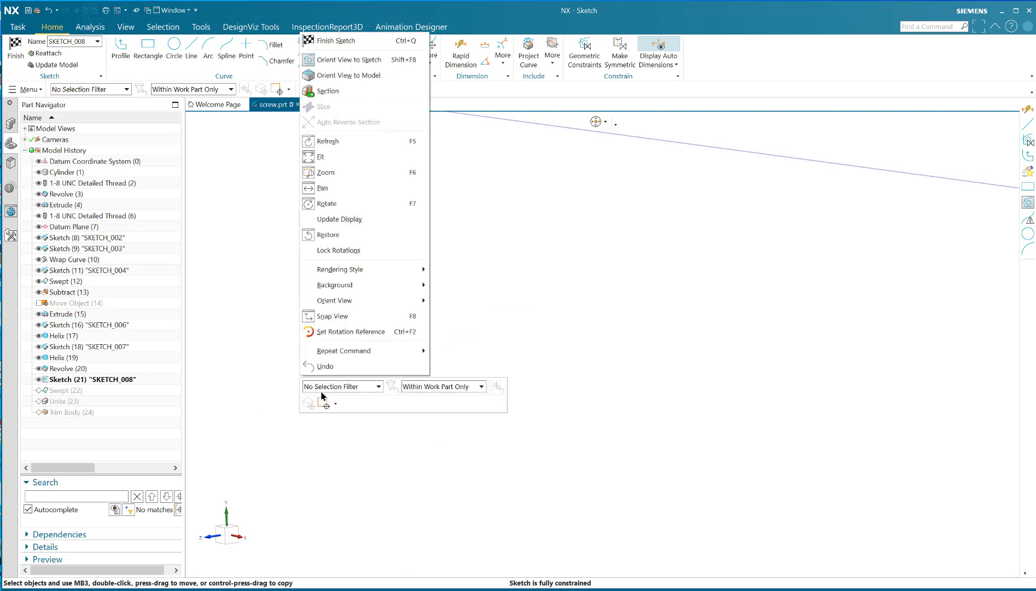
click(327, 155)
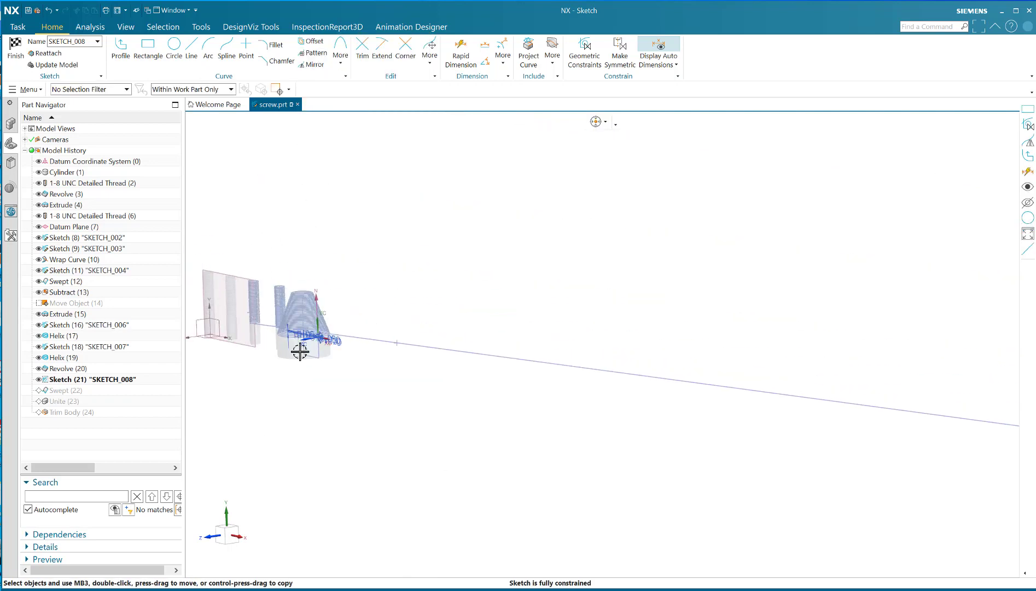
scroll(301, 351, up, 8)
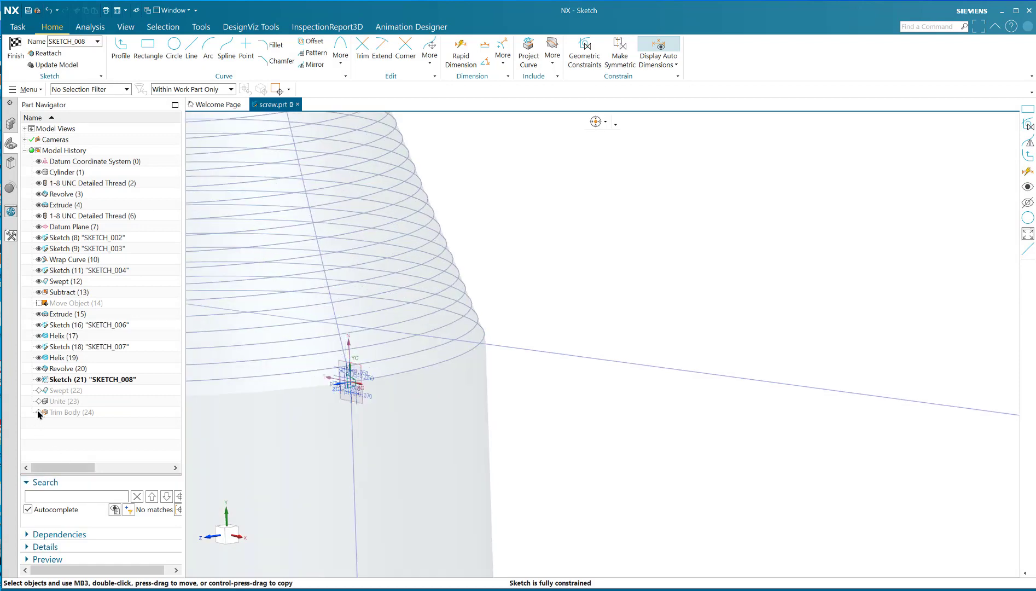
click(70, 392)
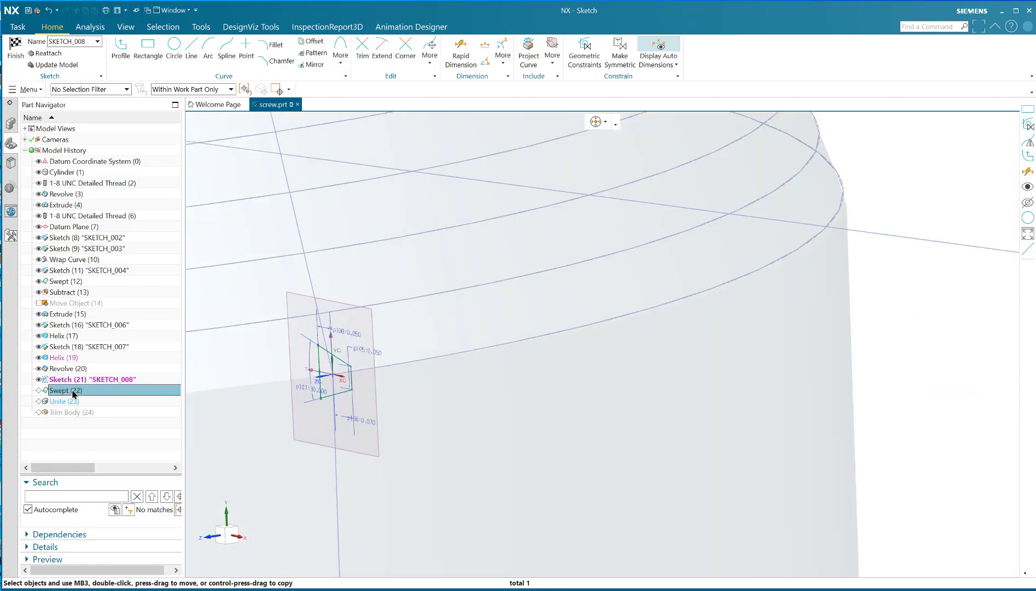
right_click(73, 391)
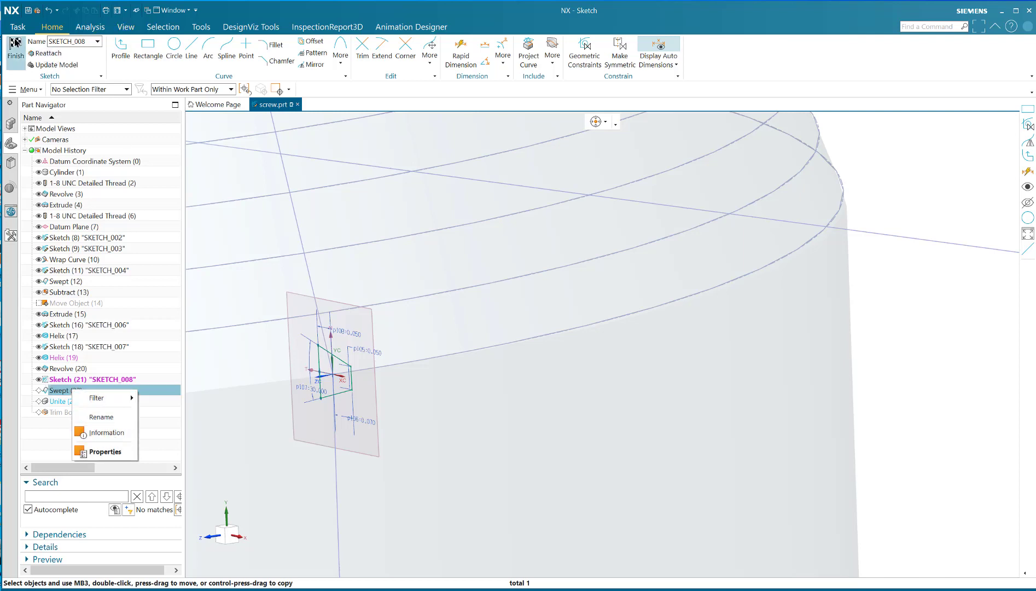
click(15, 47)
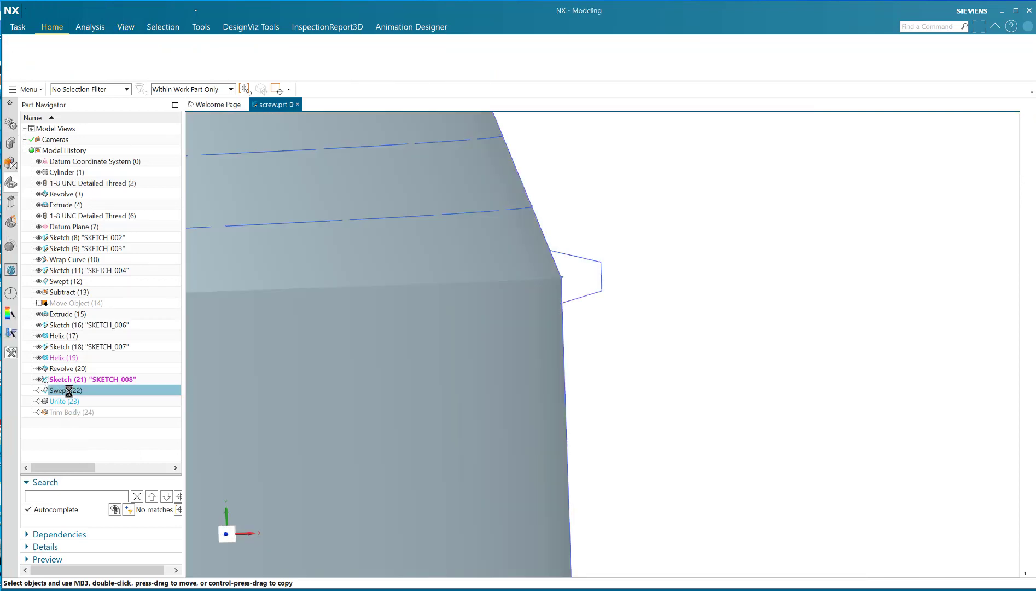
- Make Swept (22) the current feature, showing thread coils along the conical helix
right_click(73, 391)
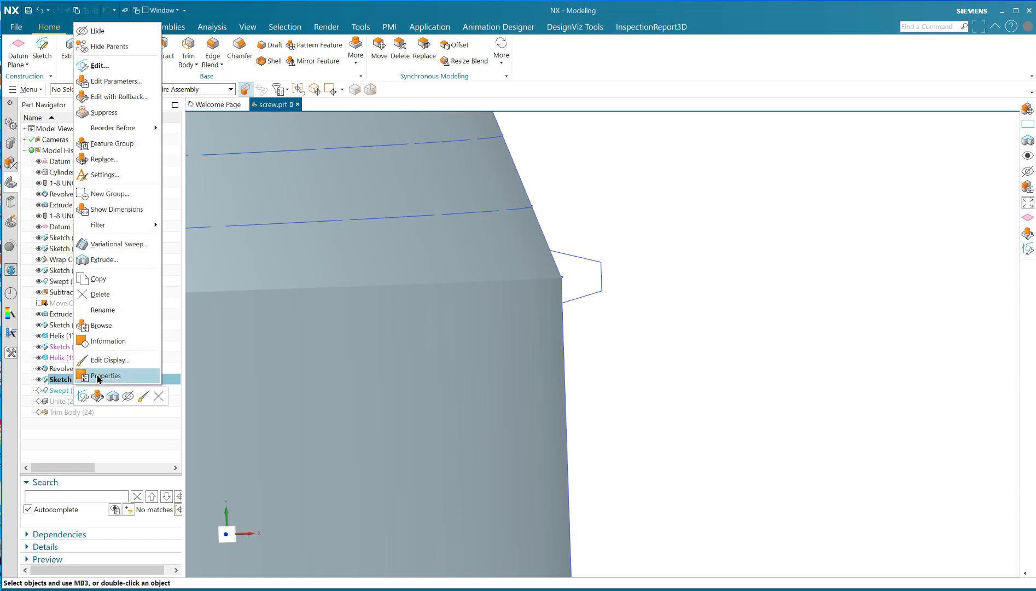
click(70, 390)
right_click(70, 389)
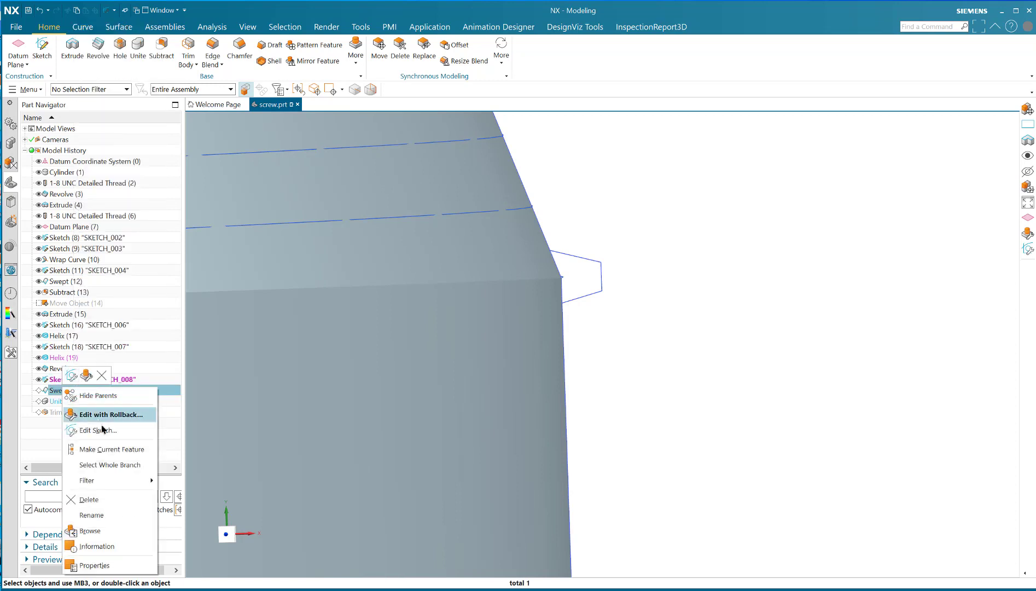
click(103, 448)
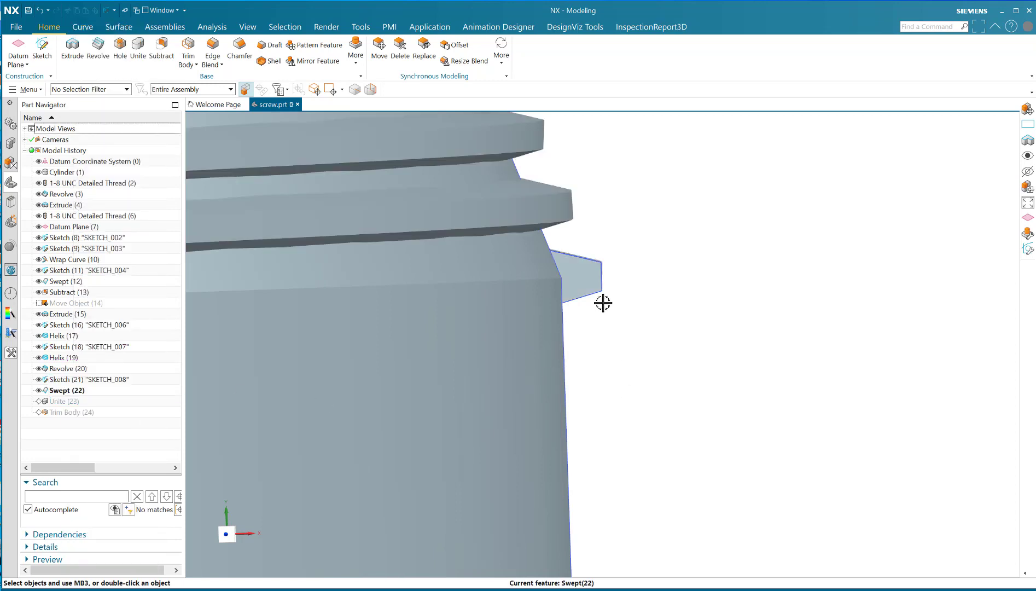
scroll(602, 290, down, 3)
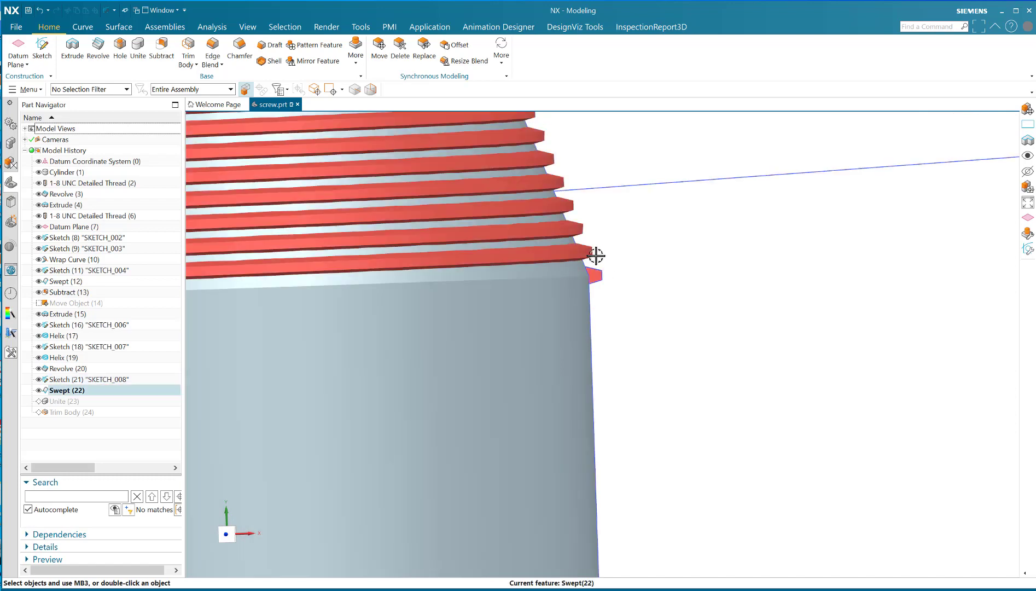
scroll(597, 256, up, 5)
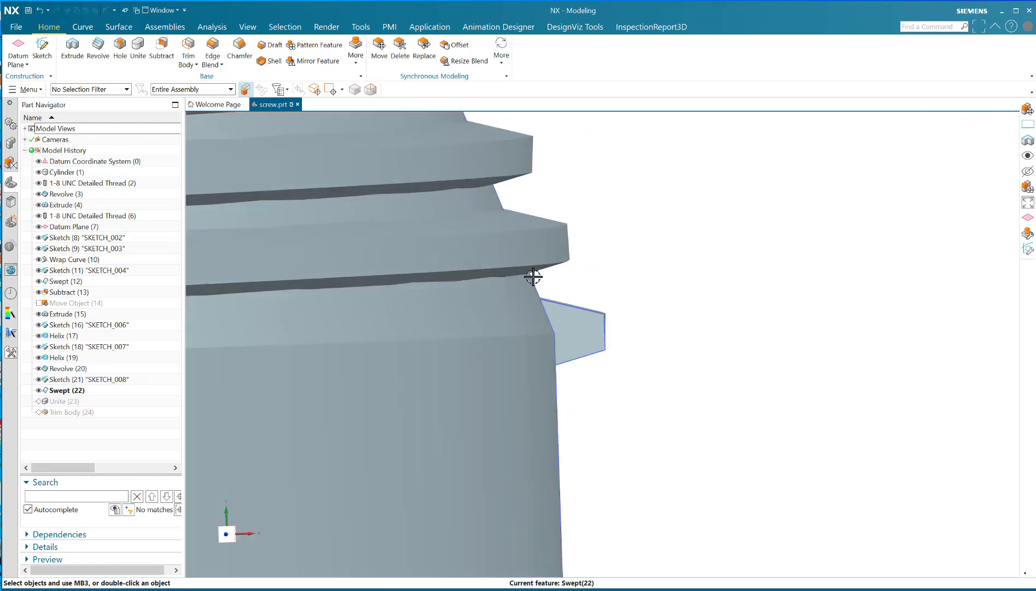
scroll(548, 290, down, 3)
middle_drag(490, 238, 550, 291)
- Review the Swept (22) settings and confirm them with OK
click(76, 392)
double_click(75, 391)
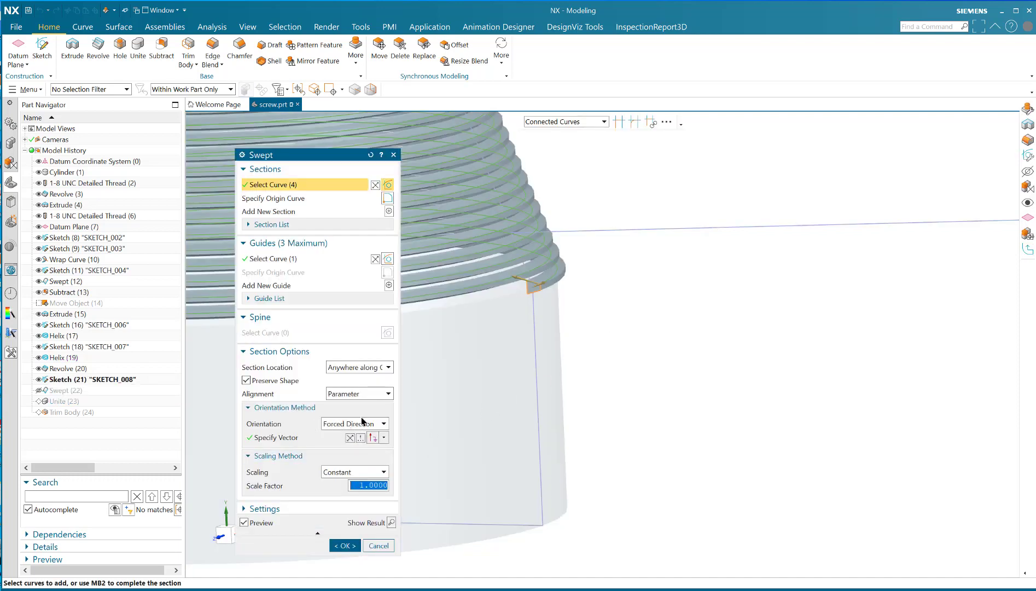
click(391, 153)
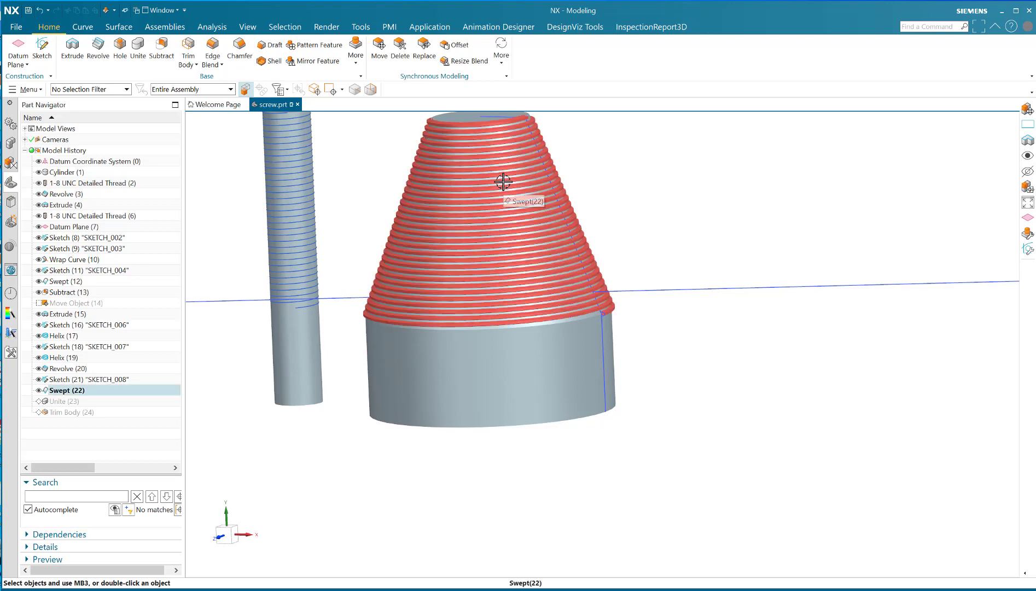
scroll(631, 309, down, 5)
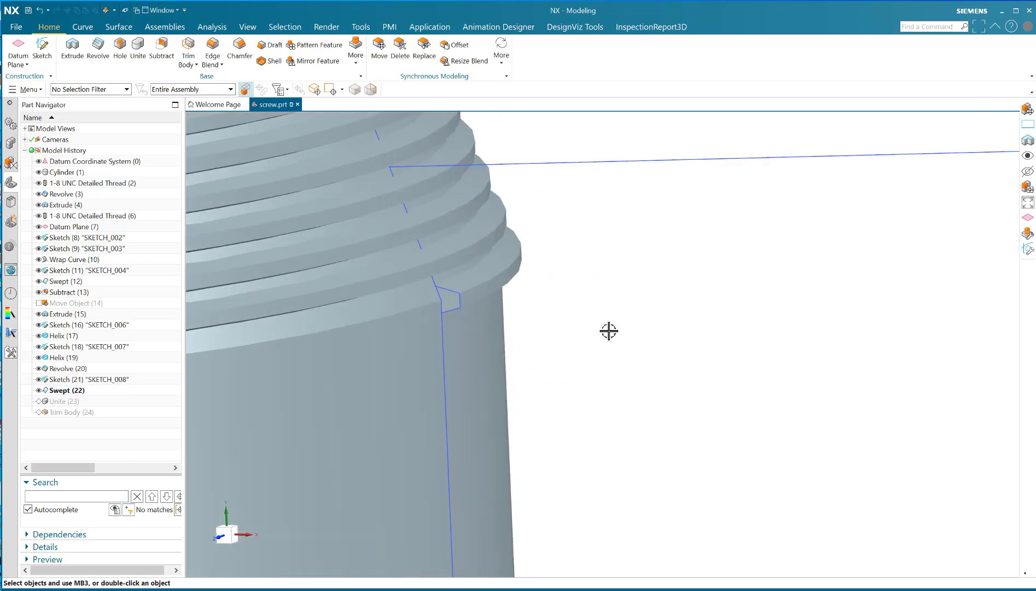
- Make Unite (23) the current feature, merging the swept thread into the cone
middle_drag(467, 298, 486, 292)
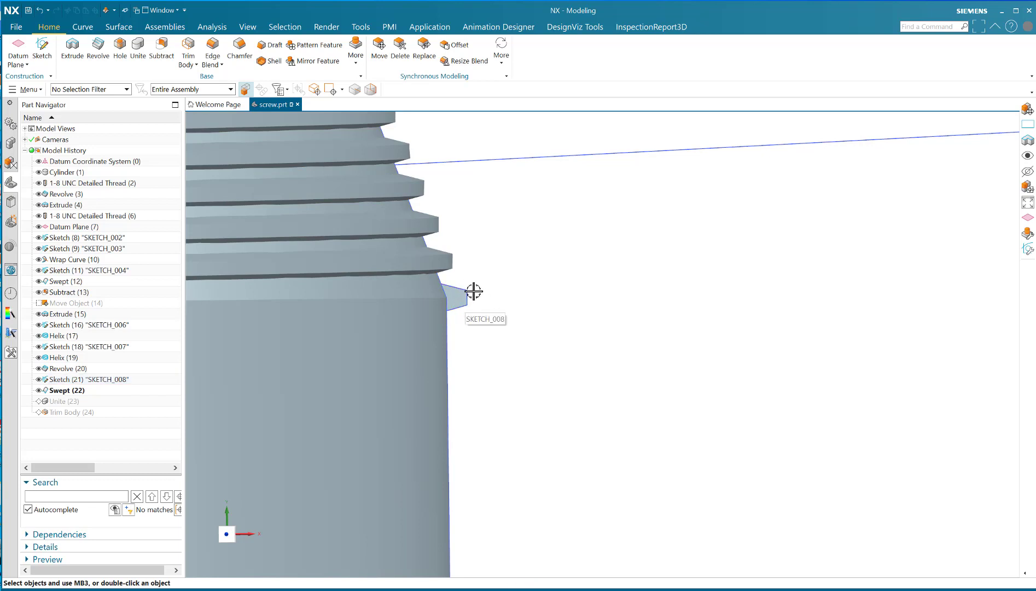
scroll(595, 334, down, 2)
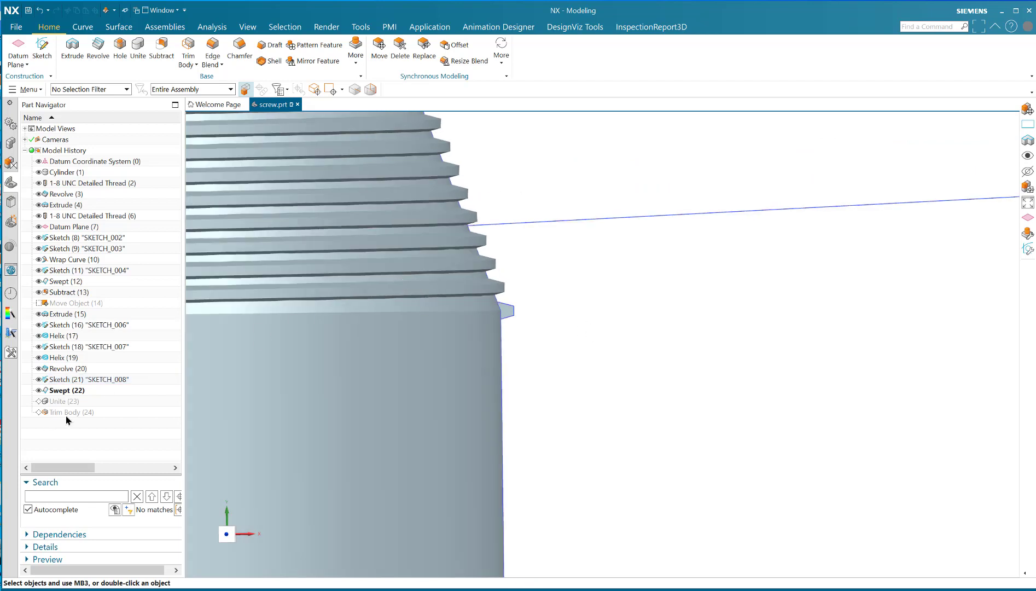
click(69, 415)
right_click(69, 416)
click(65, 402)
right_click(65, 402)
click(108, 444)
- Show the model shaded with edges and look down on the cone top
scroll(597, 379, down, 10)
middle_drag(596, 379, 585, 308)
scroll(585, 308, up, 10)
middle_drag(432, 310, 469, 298)
right_drag(608, 262, 604, 249)
mouse_move(485, 284)
middle_down()
mouse_move(525, 282)
mouse_move(498, 295)
middle_up()
click(94, 414)
- Make Trim Body (24) the current feature, restoring the full 24-feature history
right_click(93, 414)
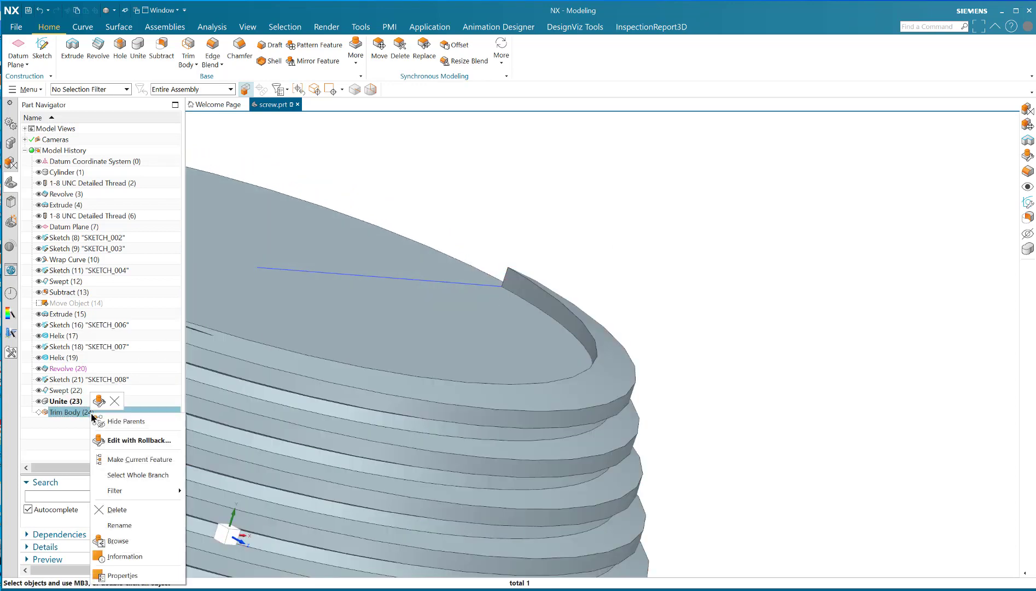
click(130, 458)
scroll(592, 306, down, 10)
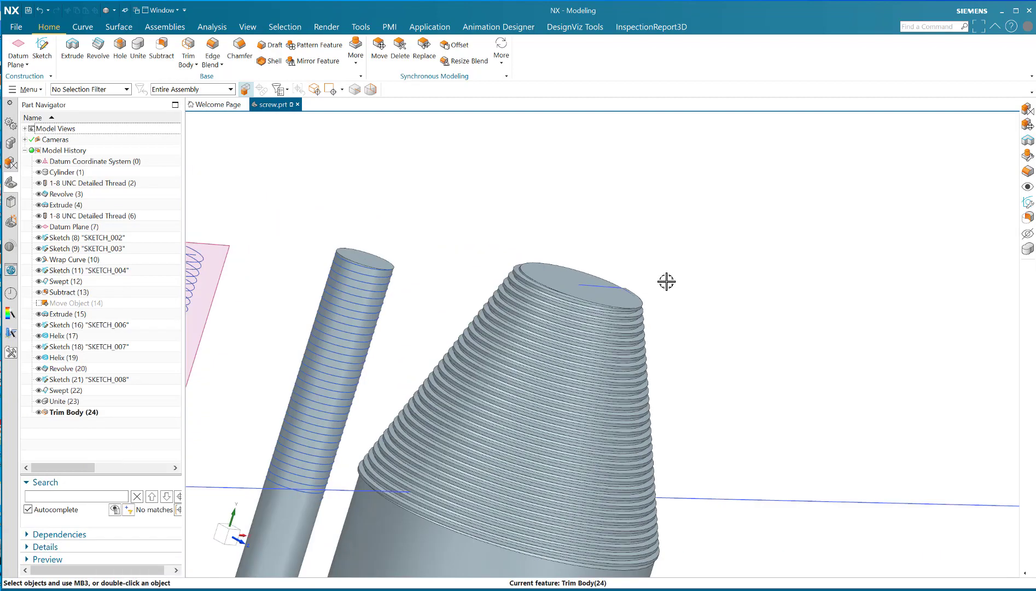
scroll(709, 305, up, 3)
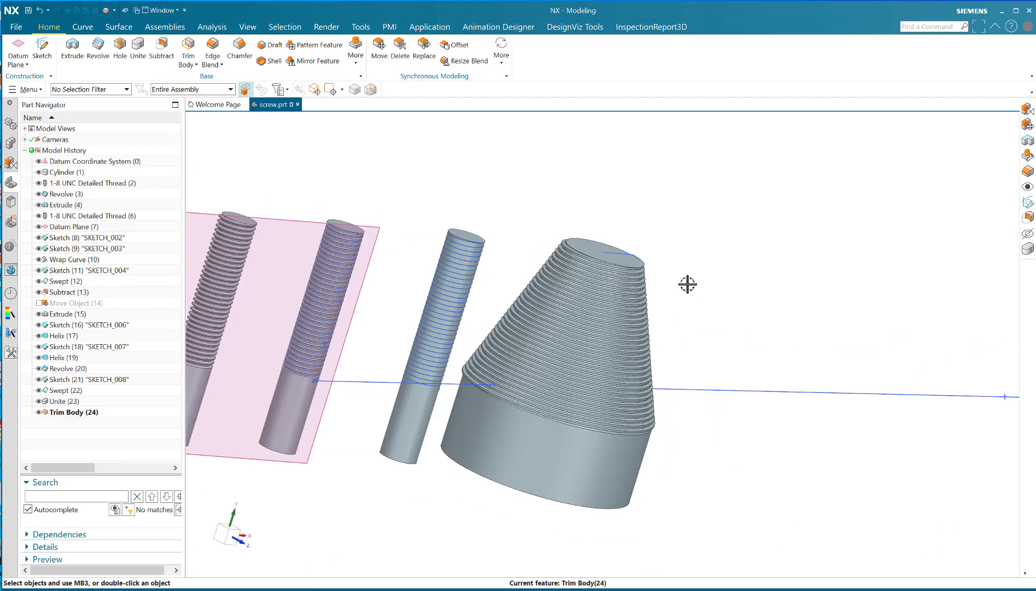
- Orbit, pan and zoom to inspect the trimmed threaded cone beside the threaded cylinders
middle_drag(687, 285, 870, 234)
scroll(531, 273, down, 3)
middle_drag(531, 273, 578, 250)
scroll(703, 214, up, 2)
shift+middle_drag(731, 250, 818, 235)
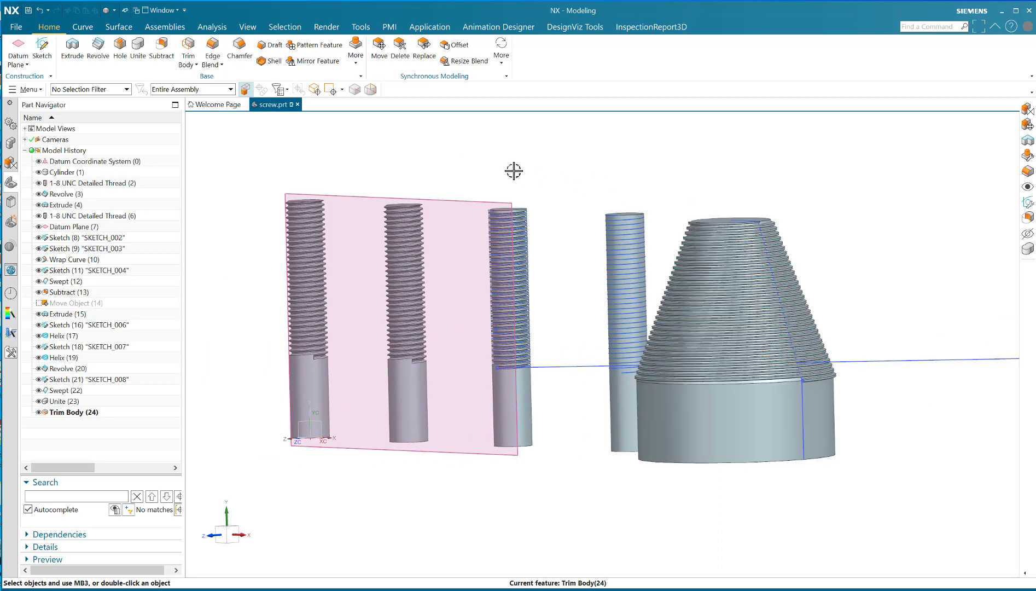
scroll(514, 175, up, 3)
scroll(514, 175, down, 3)
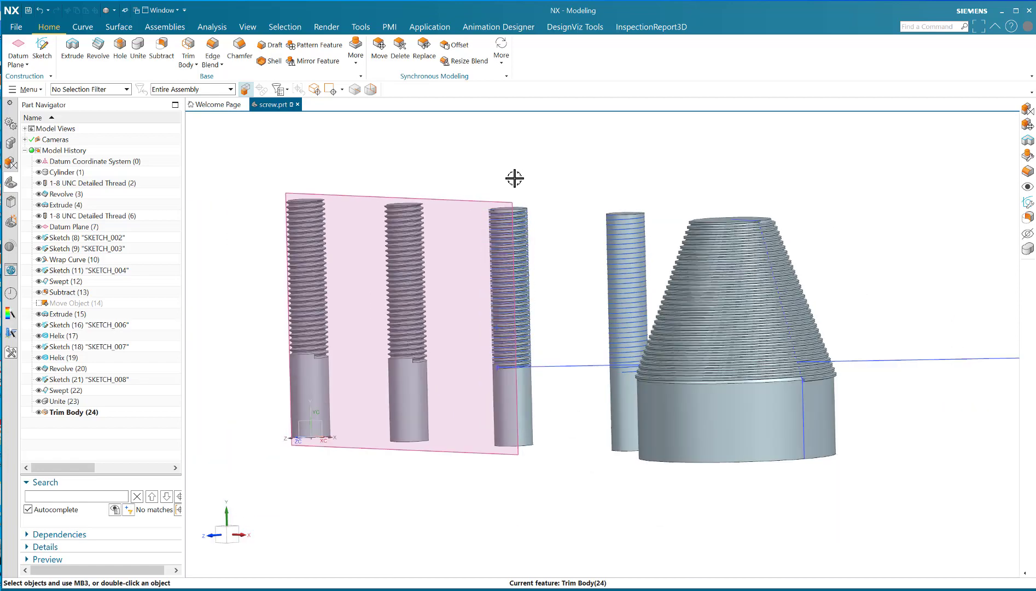
middle_drag(554, 200, 558, 204)
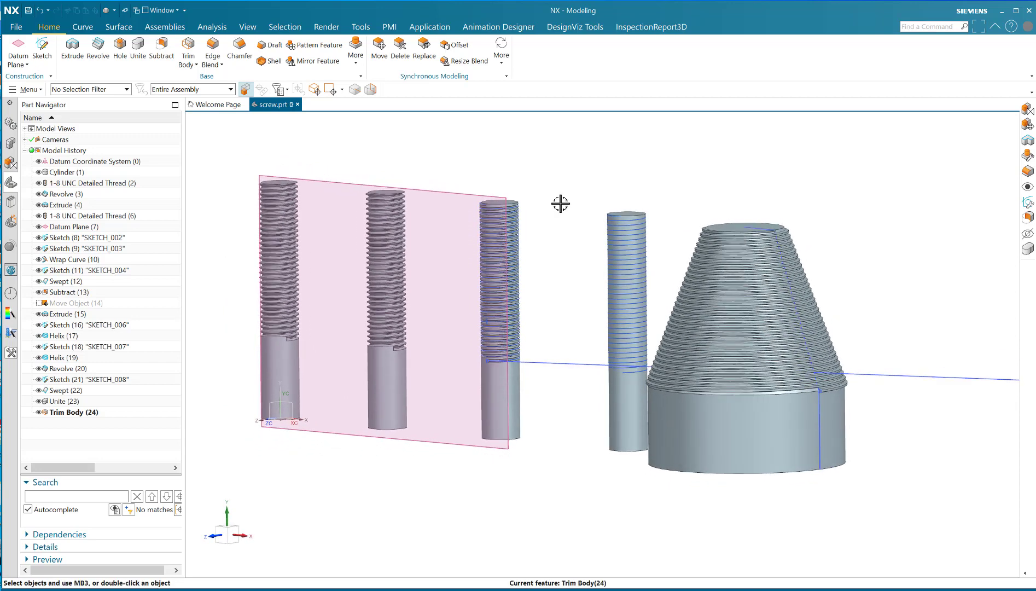
middle_drag(567, 211, 591, 212)
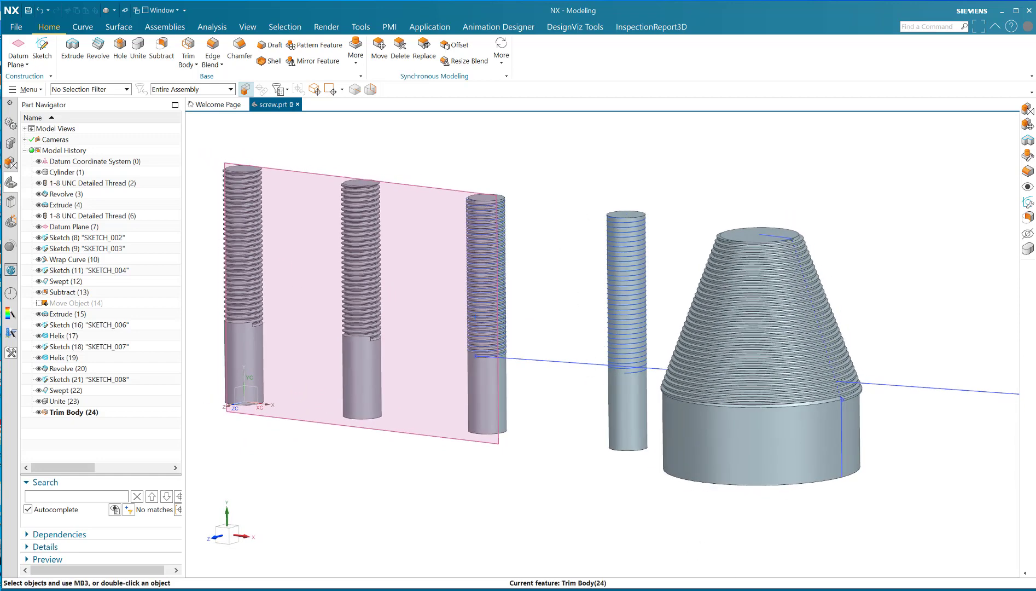